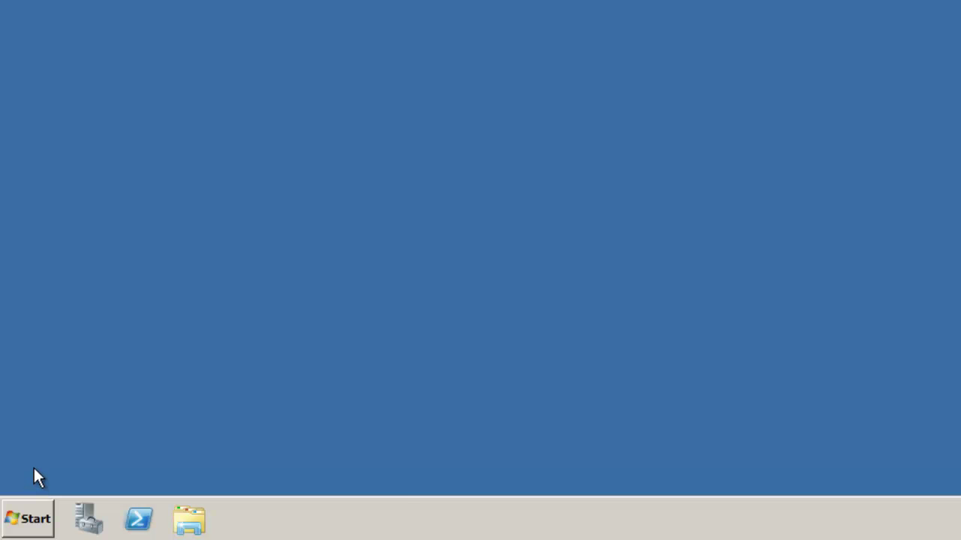
Open Computer Management, browse to Local Users and Groups > Groups, and bring up the Administrators group's menu
{"action": "left_click", "coordinate": [30, 522]}
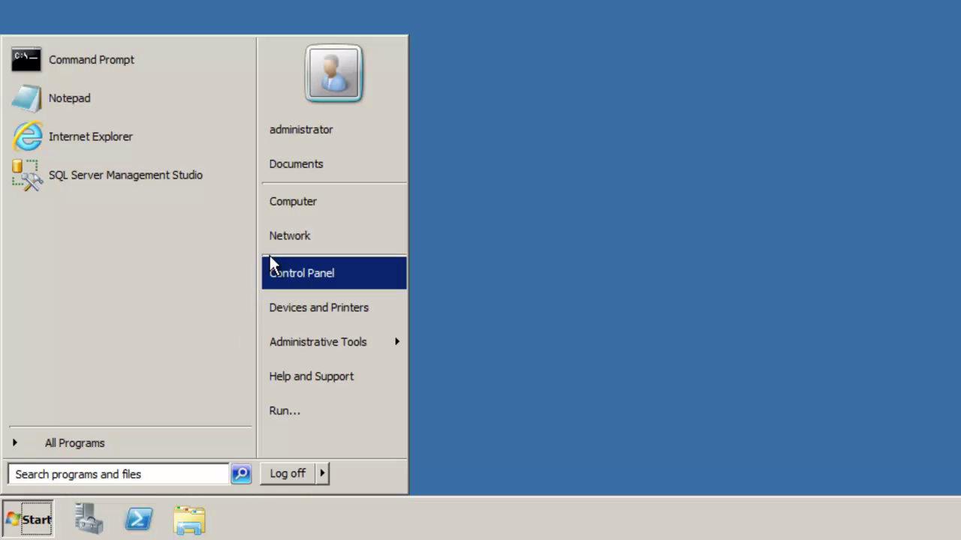
{"action": "right_click", "coordinate": [299, 207]}
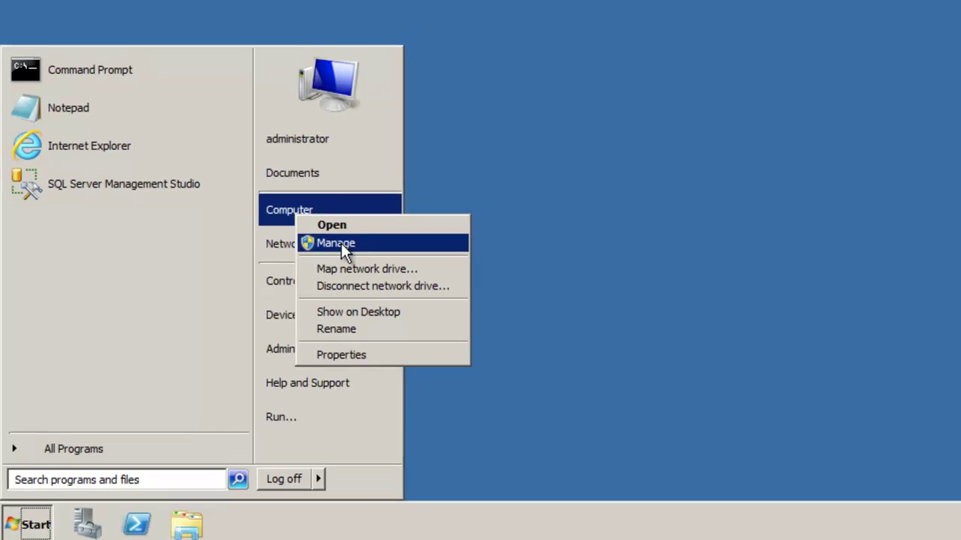
{"action": "left_click", "coordinate": [341, 244]}
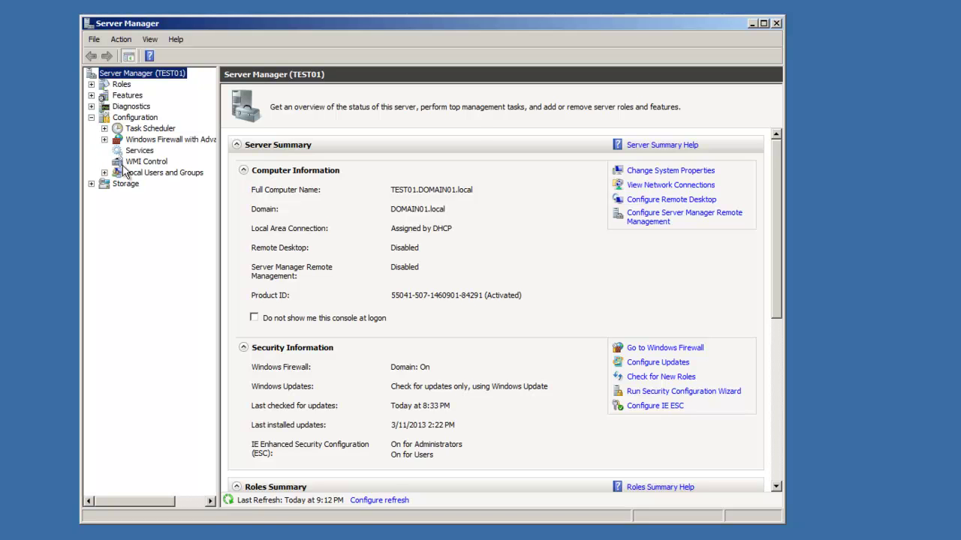
{"action": "left_click", "coordinate": [105, 173]}
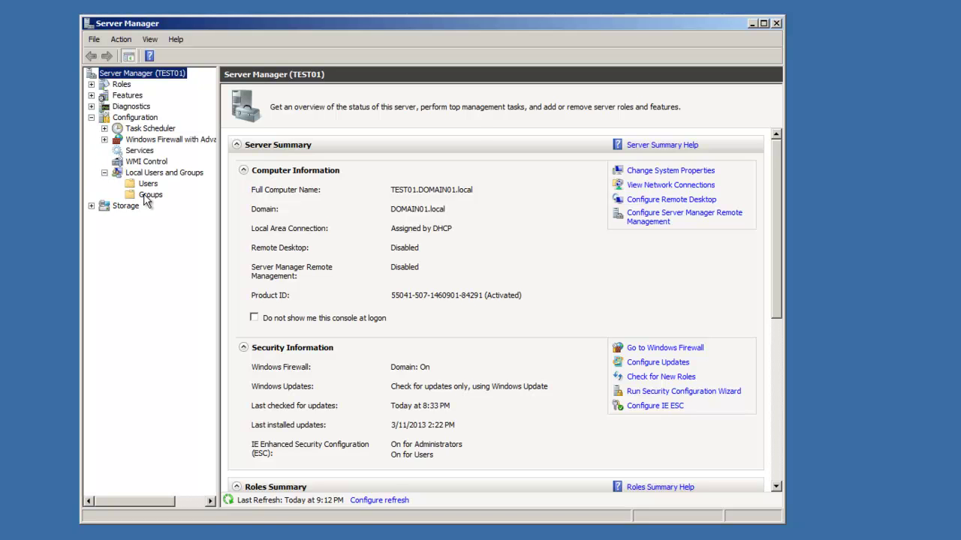
{"action": "left_click", "coordinate": [145, 196]}
{"action": "right_click", "coordinate": [252, 106]}
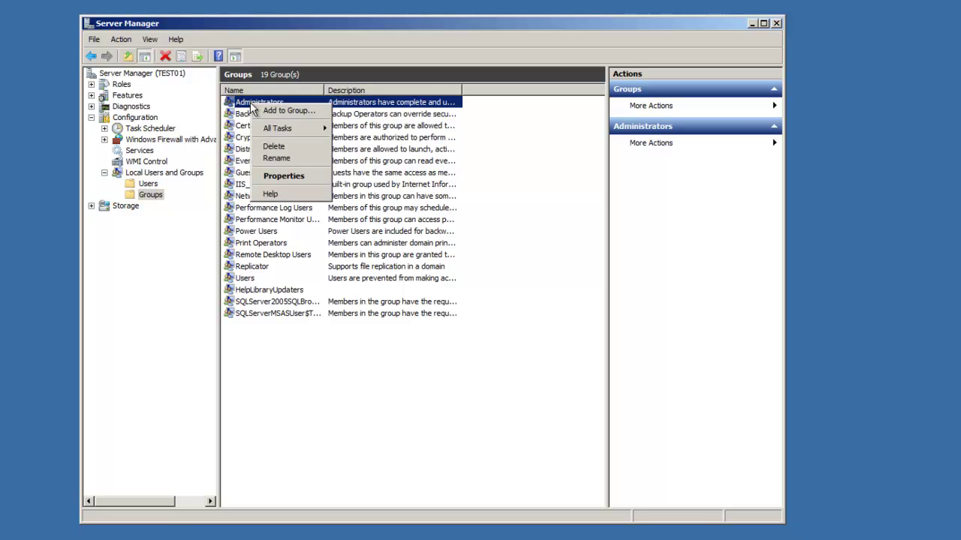
Add the SharePoint admin domain account to the Administrators group after name check, then confirm
{"action": "left_click", "coordinate": [284, 176]}
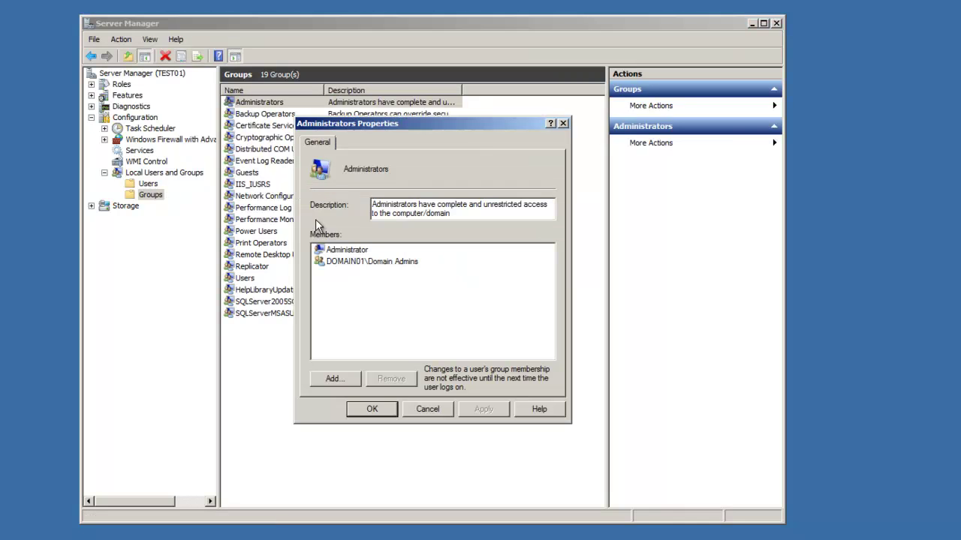
{"action": "left_click", "coordinate": [334, 378]}
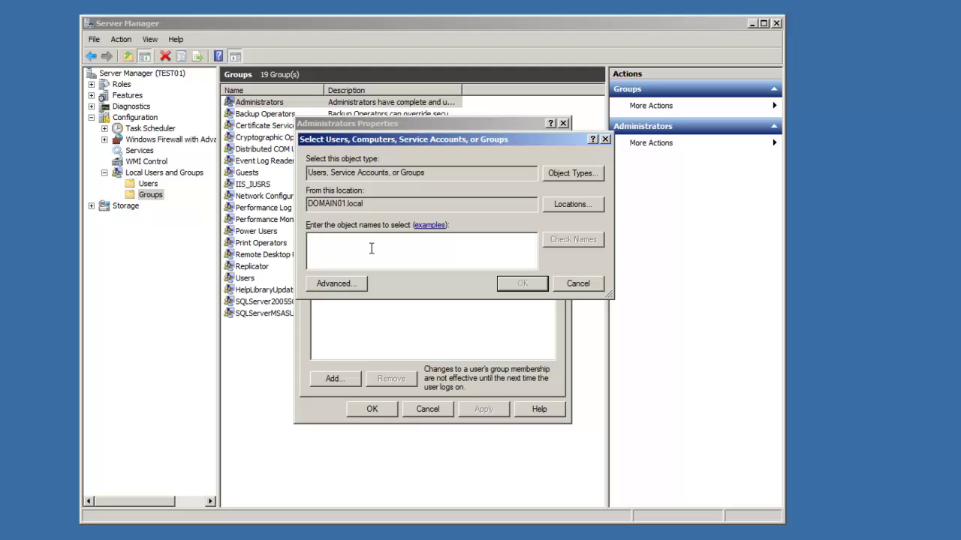
{"action": "type", "text": "spadmin"}
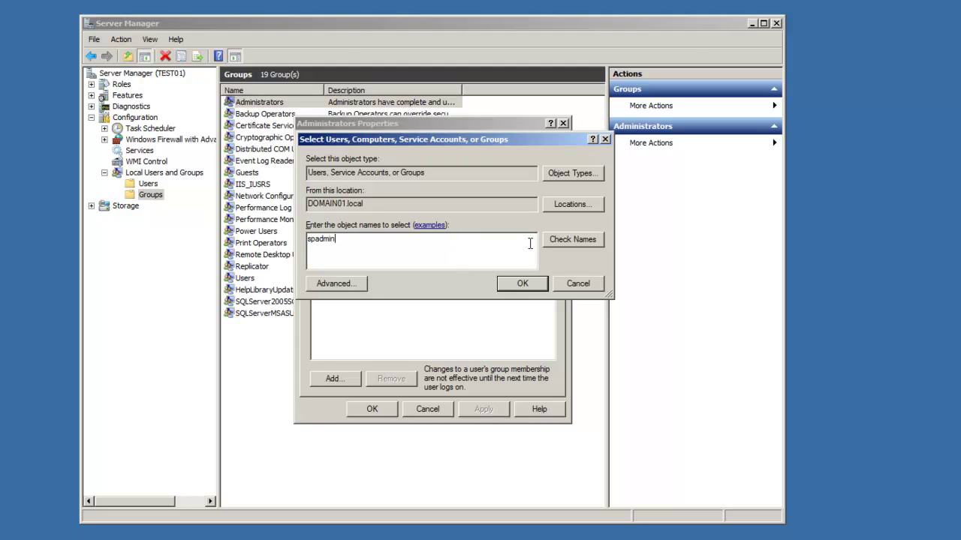
{"action": "left_click", "coordinate": [590, 240]}
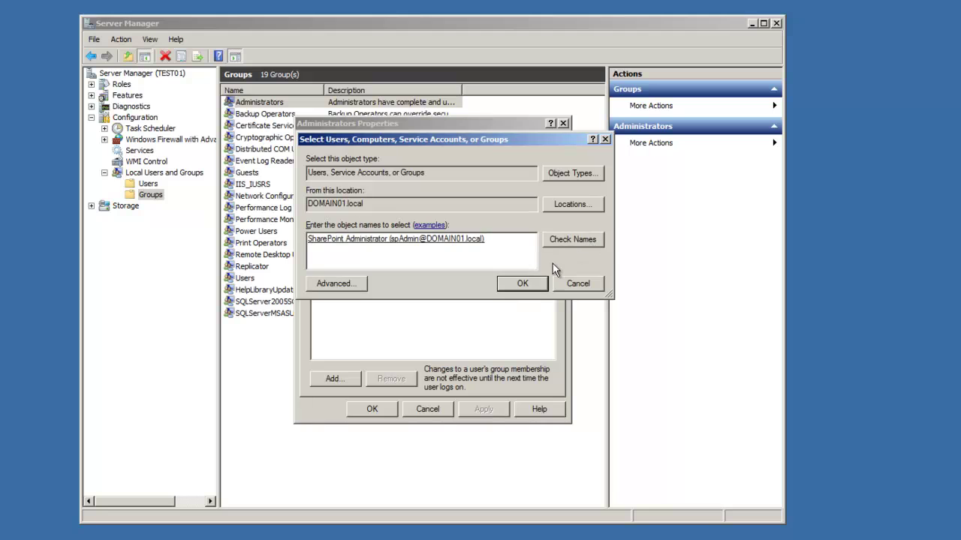
{"action": "left_click", "coordinate": [537, 287]}
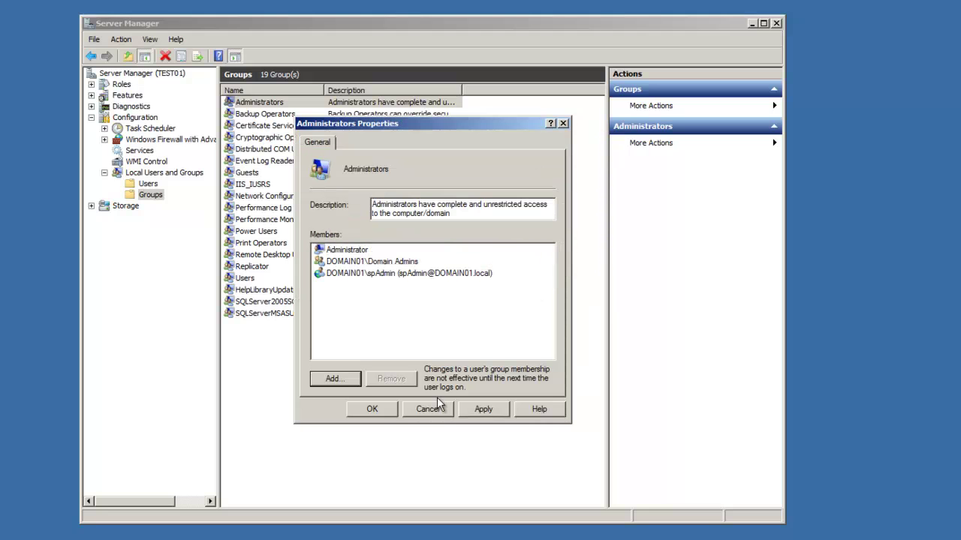
{"action": "left_click", "coordinate": [373, 409]}
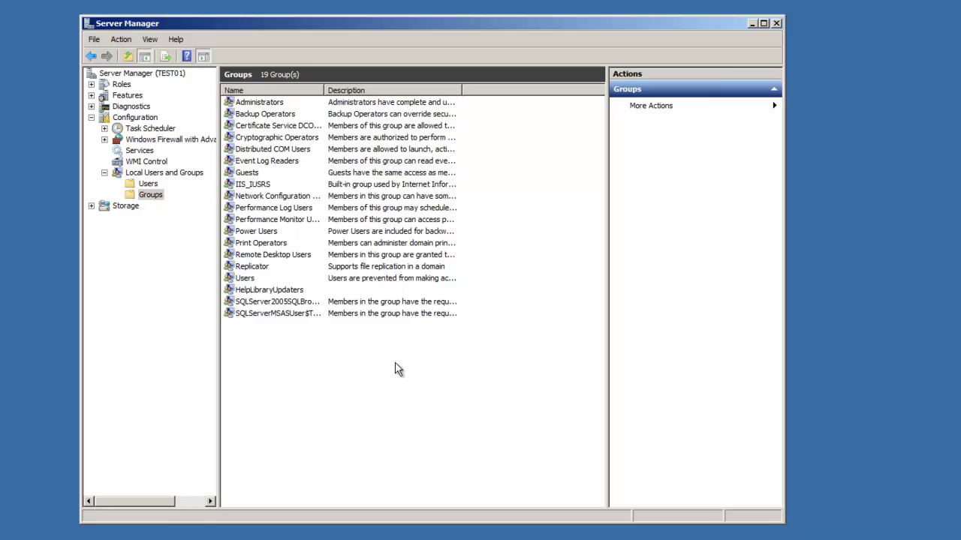
Close Server Manager, launch SQL Server Management Studio, and expand Security > Logins on TEST01
{"action": "left_click", "coordinate": [768, 25]}
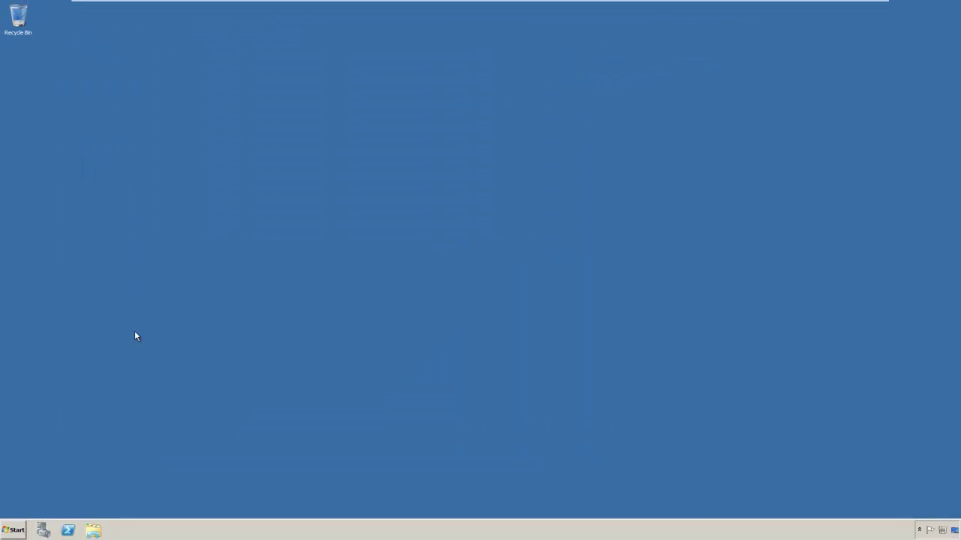
{"action": "left_click", "coordinate": [14, 530]}
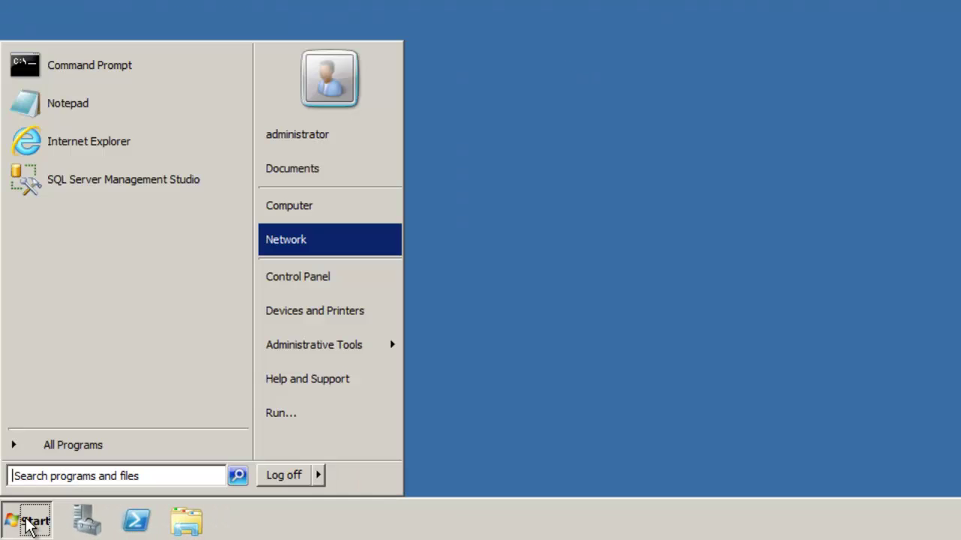
{"action": "left_click", "coordinate": [109, 188]}
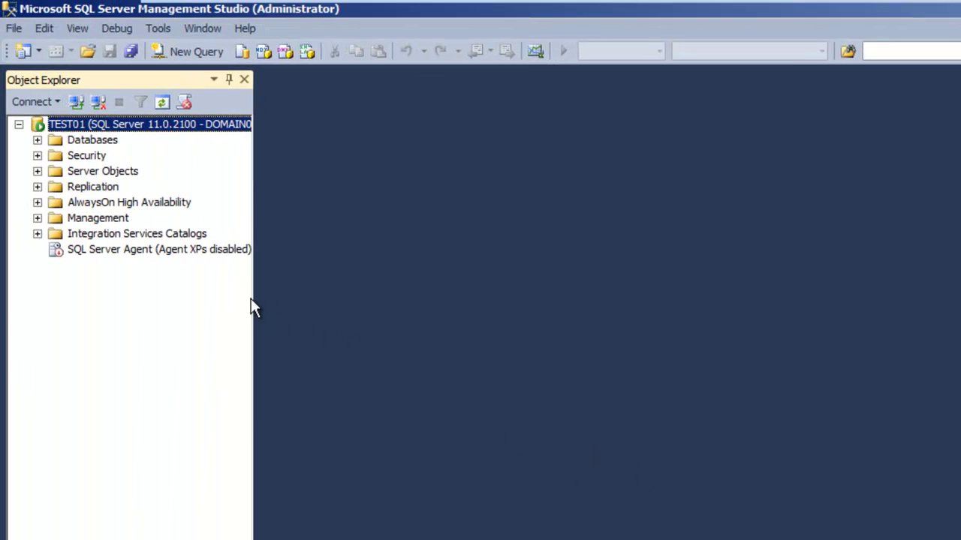
{"action": "left_click", "coordinate": [37, 155]}
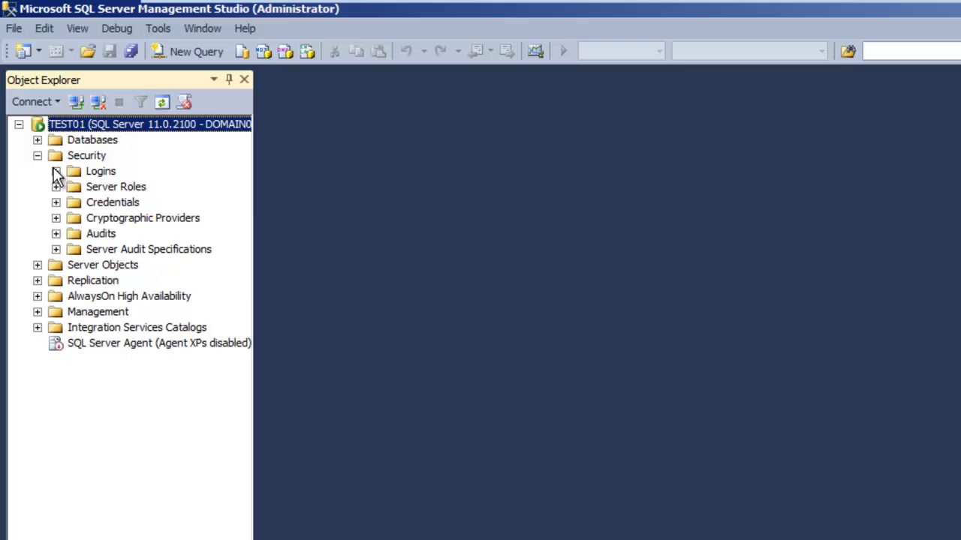
{"action": "left_click", "coordinate": [55, 171]}
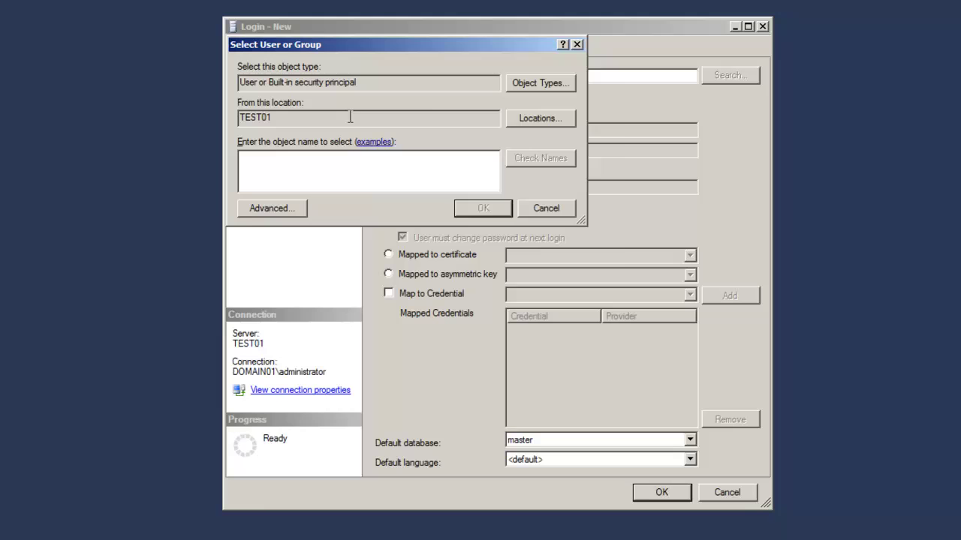
Pick the SharePoint admin account from the DOMAIN01.local location as the new login's Windows account
{"action": "left_click", "coordinate": [536, 119]}
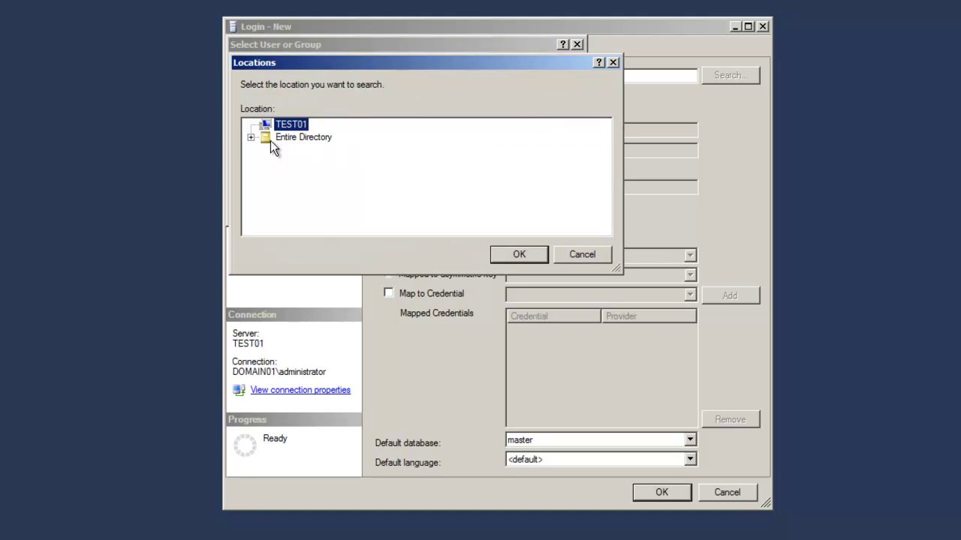
{"action": "left_click", "coordinate": [250, 137]}
{"action": "left_click", "coordinate": [297, 150]}
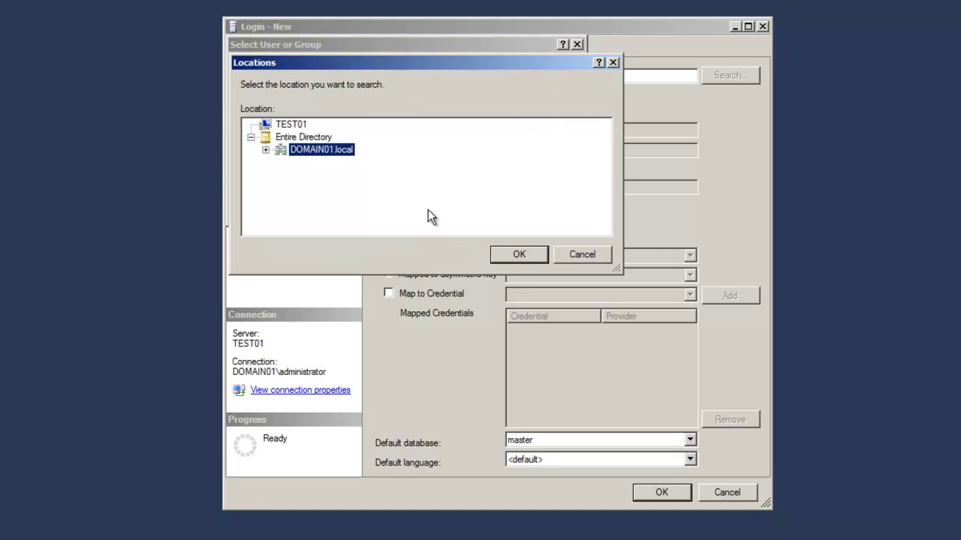
{"action": "left_click", "coordinate": [506, 252]}
{"action": "left_click", "coordinate": [295, 165]}
{"action": "type", "text": "s"}
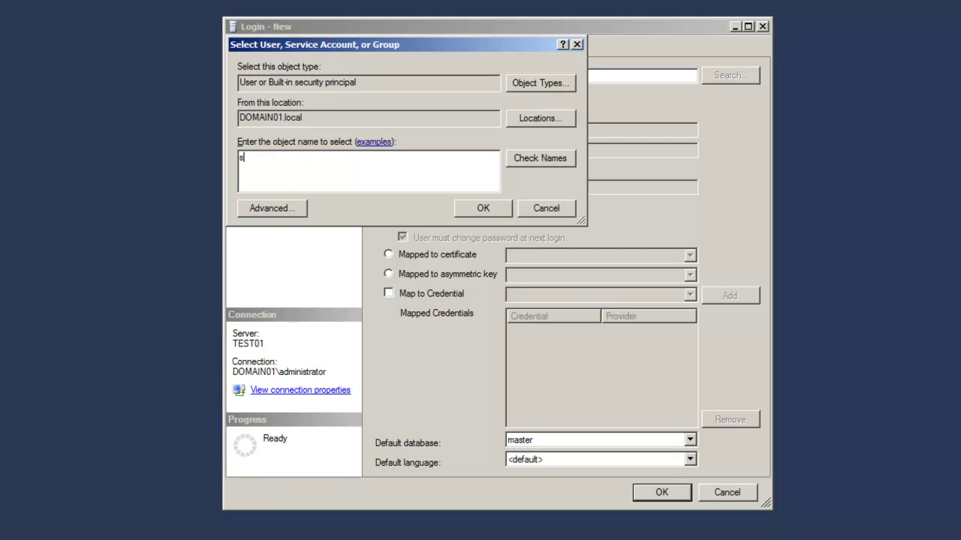
{"action": "type", "text": "padmin"}
{"action": "left_click", "coordinate": [529, 158]}
{"action": "left_click", "coordinate": [484, 208]}
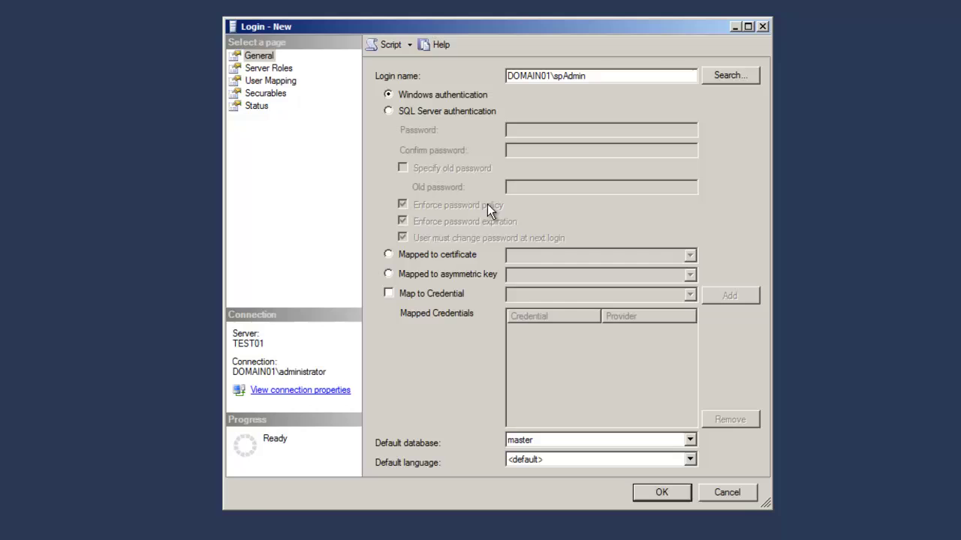
Grant the login the dbcreator and securityadmin server roles
{"action": "left_click", "coordinate": [252, 69]}
{"action": "left_click", "coordinate": [380, 136]}
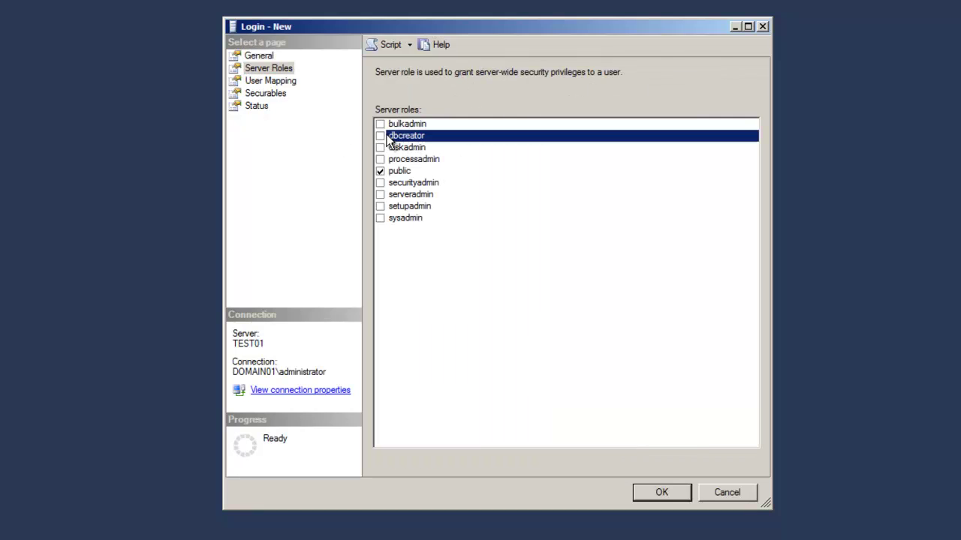
{"action": "left_click", "coordinate": [398, 184]}
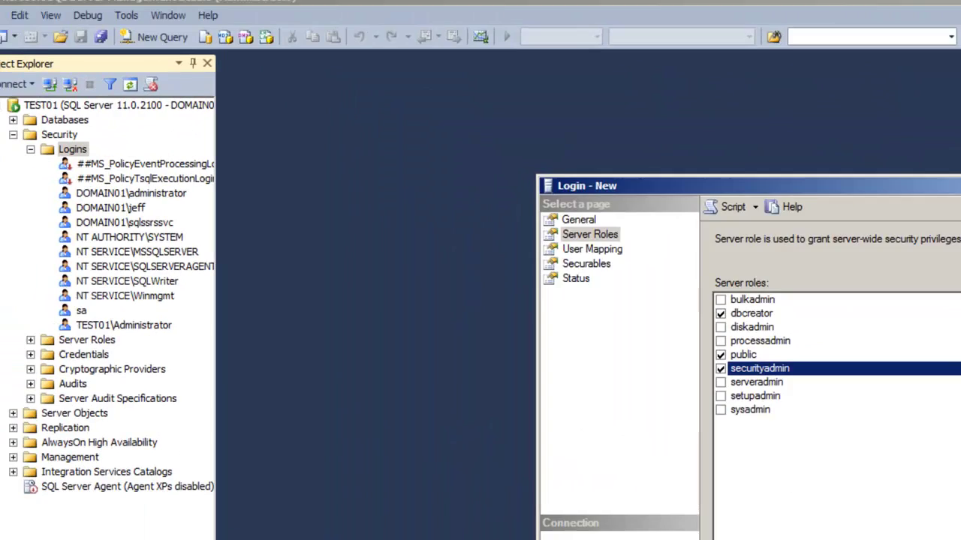
Create the new login and collapse the Logins and Security folders
{"action": "left_click", "coordinate": [663, 494]}
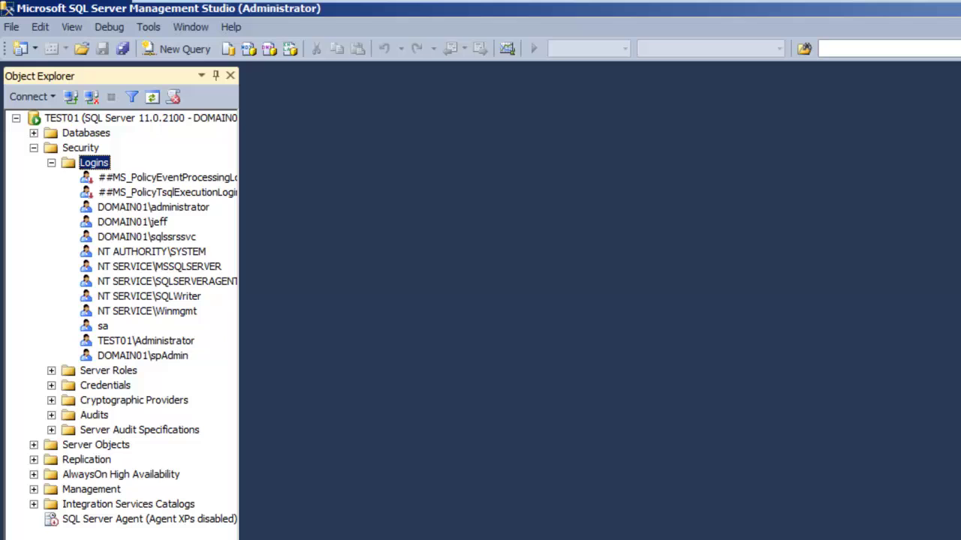
{"action": "left_click", "coordinate": [51, 162]}
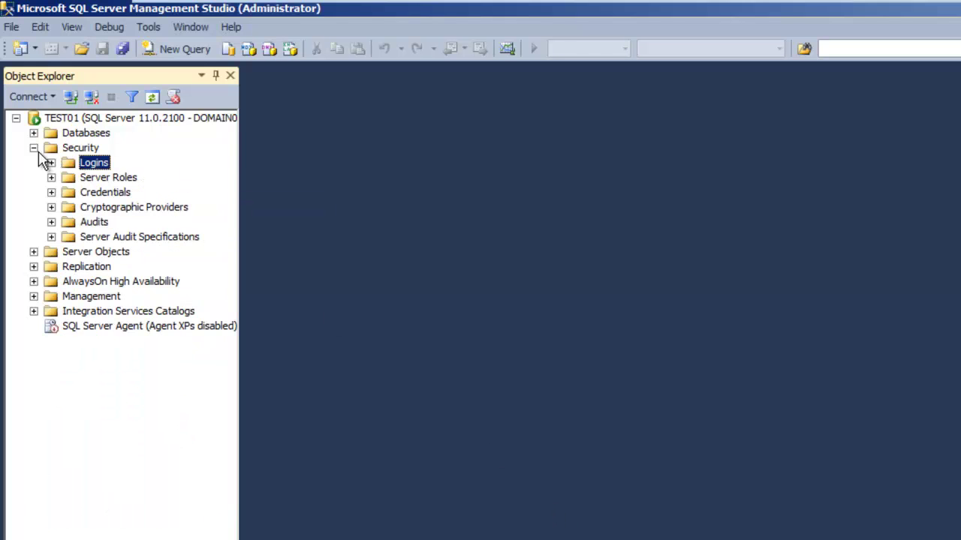
{"action": "left_click", "coordinate": [34, 148]}
Change TEST01's Max Degree of Parallelism from 0 to 1 on the Advanced page and save
{"action": "right_click", "coordinate": [63, 119]}
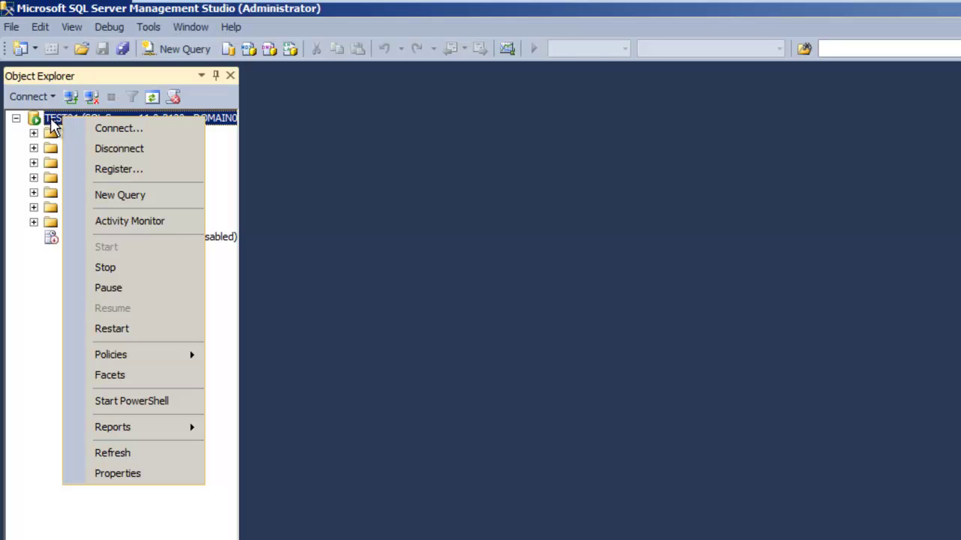
{"action": "left_click", "coordinate": [146, 472]}
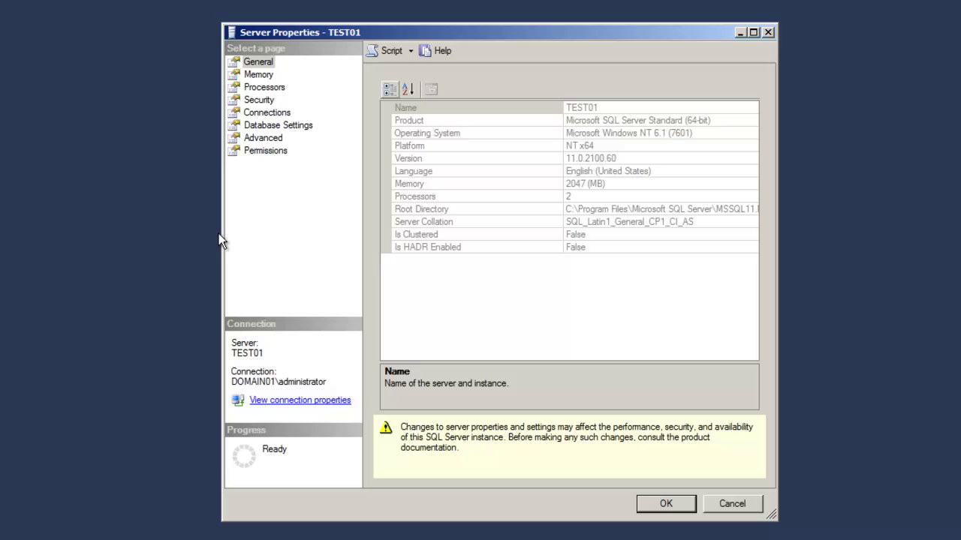
{"action": "left_click", "coordinate": [265, 139]}
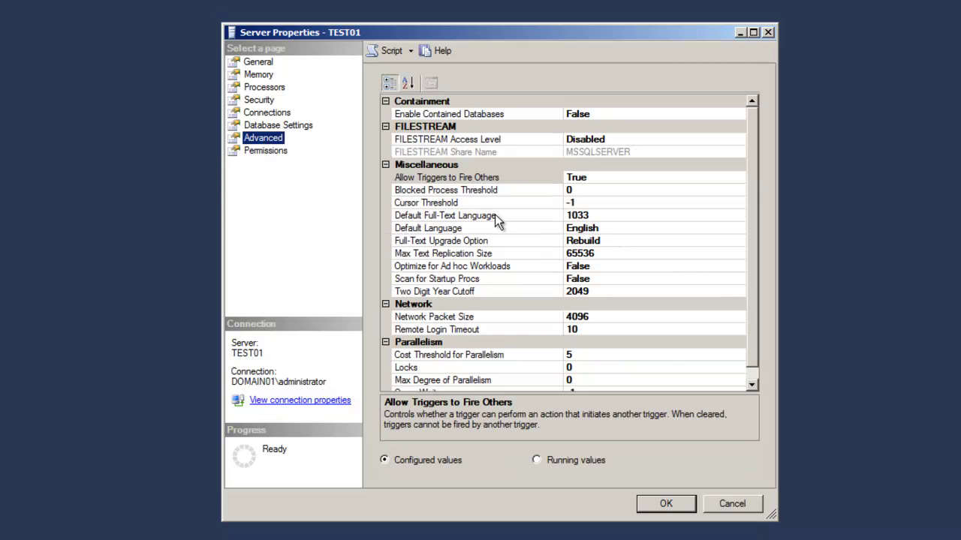
{"action": "scroll", "coordinate": [754, 237], "scroll_direction": "down", "scroll_amount": 1}
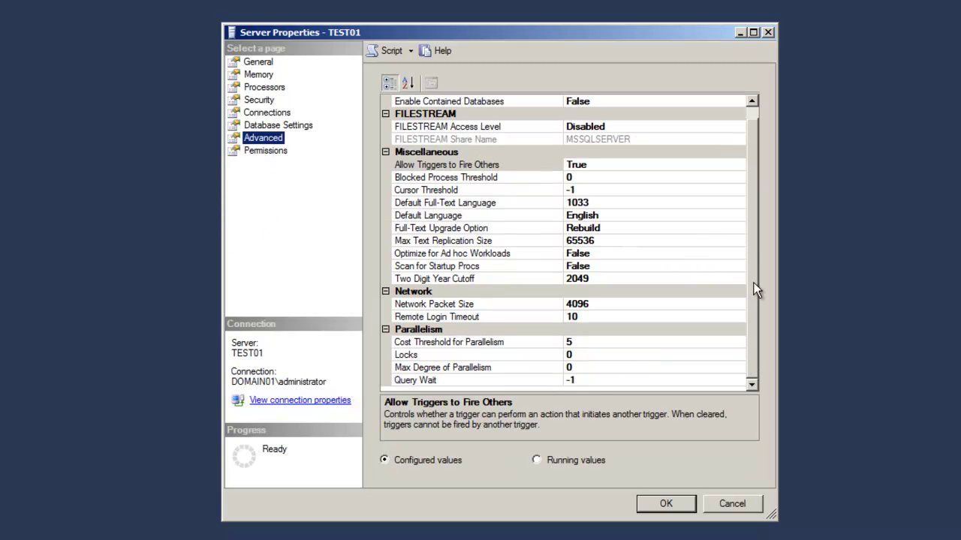
{"action": "left_click", "coordinate": [502, 370]}
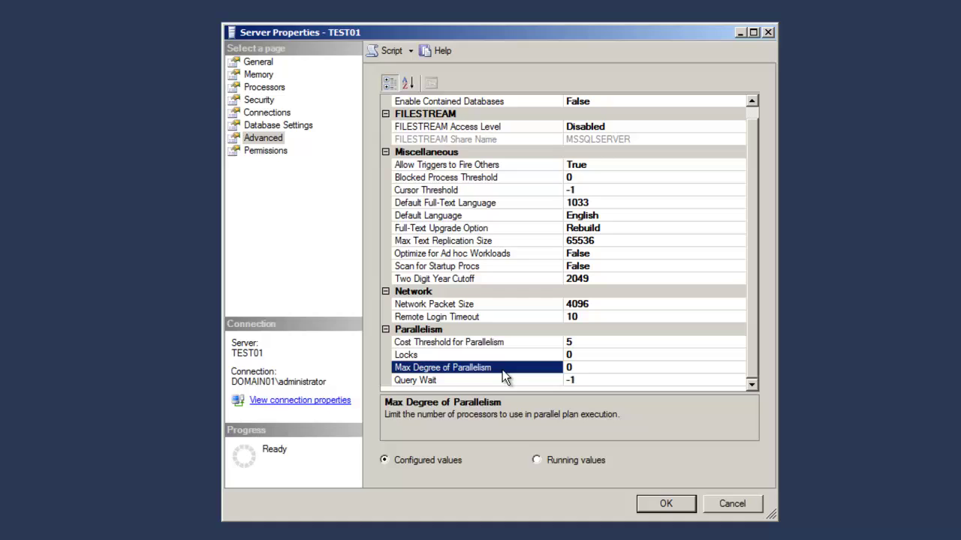
{"action": "left_click", "coordinate": [569, 367]}
{"action": "type", "text": "1"}
{"action": "left_click", "coordinate": [665, 503]}
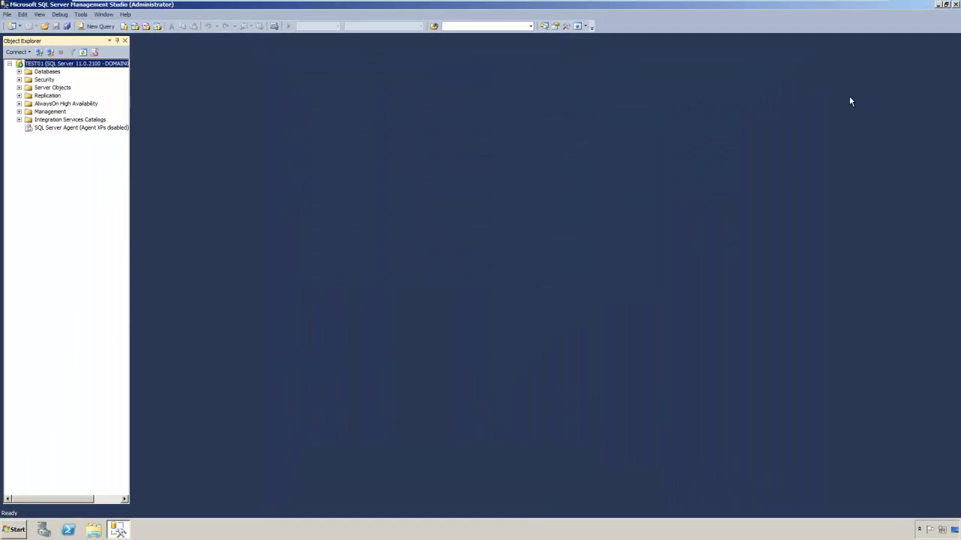
Close SQL Server Management Studio and dismiss the Start menu without launching anything
{"action": "left_click", "coordinate": [955, 4]}
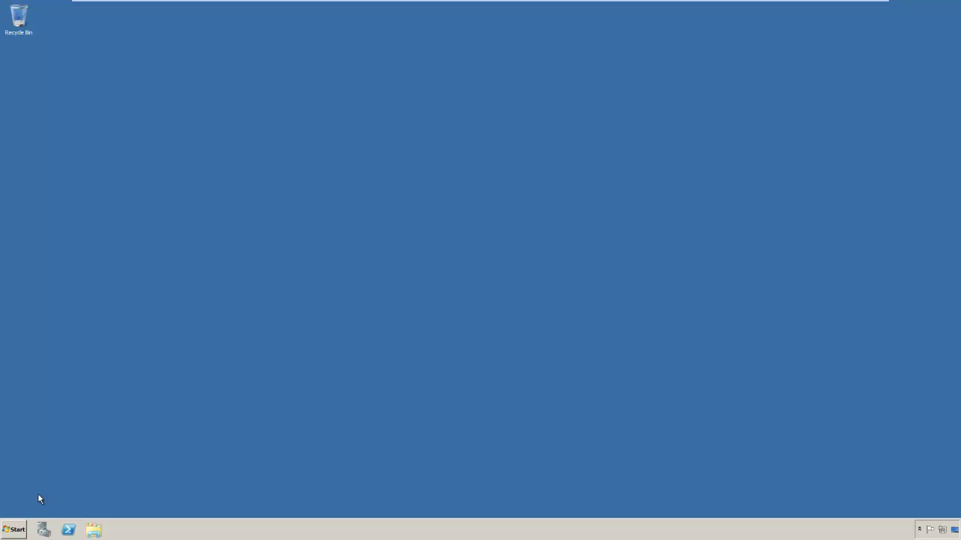
{"action": "left_click", "coordinate": [23, 528]}
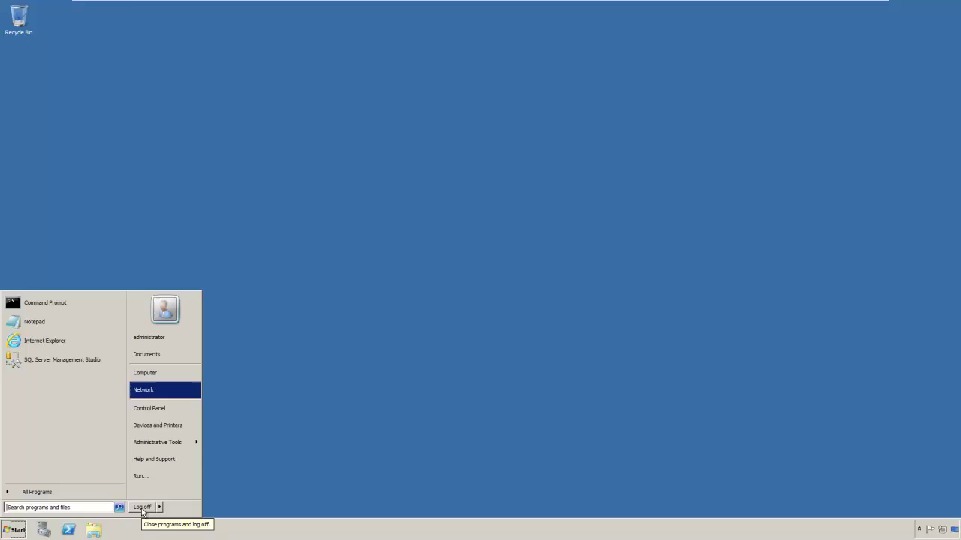
{"action": "left_click", "coordinate": [240, 512]}
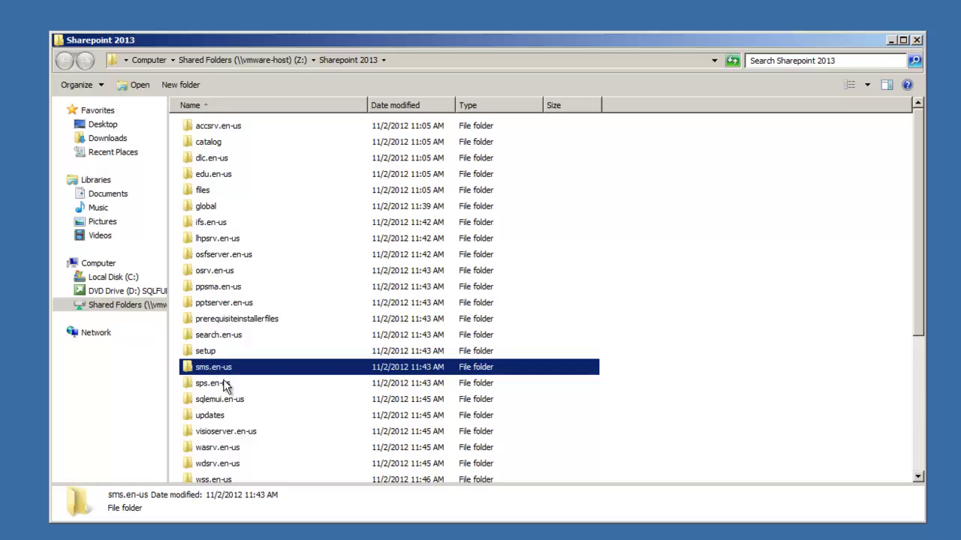
Run the SharePoint 2013 splash file, allowing it through both security warnings, and choose Install software prerequisites
{"action": "scroll", "coordinate": [226, 388], "scroll_direction": "down", "scroll_amount": 5}
{"action": "double_click", "coordinate": [207, 459]}
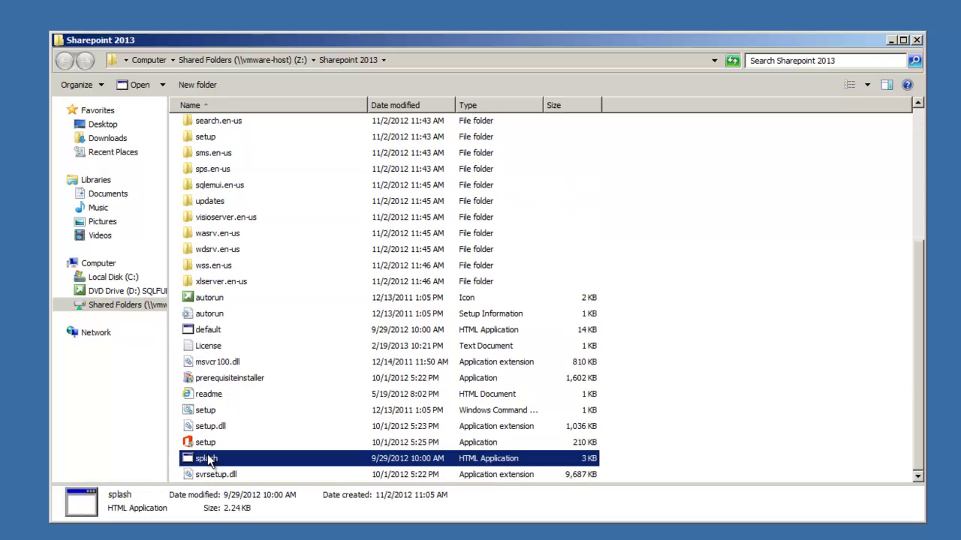
{"action": "left_click", "coordinate": [521, 293]}
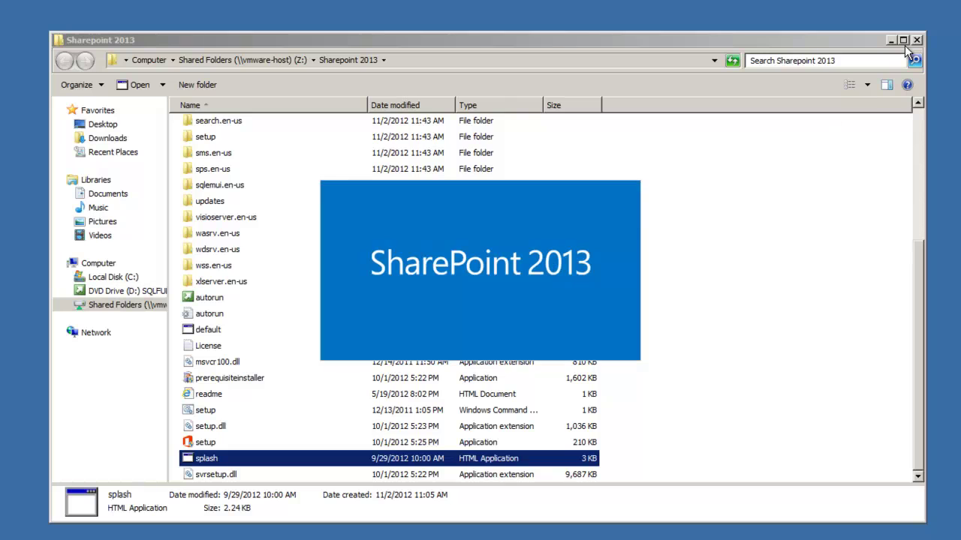
{"action": "left_click", "coordinate": [917, 40]}
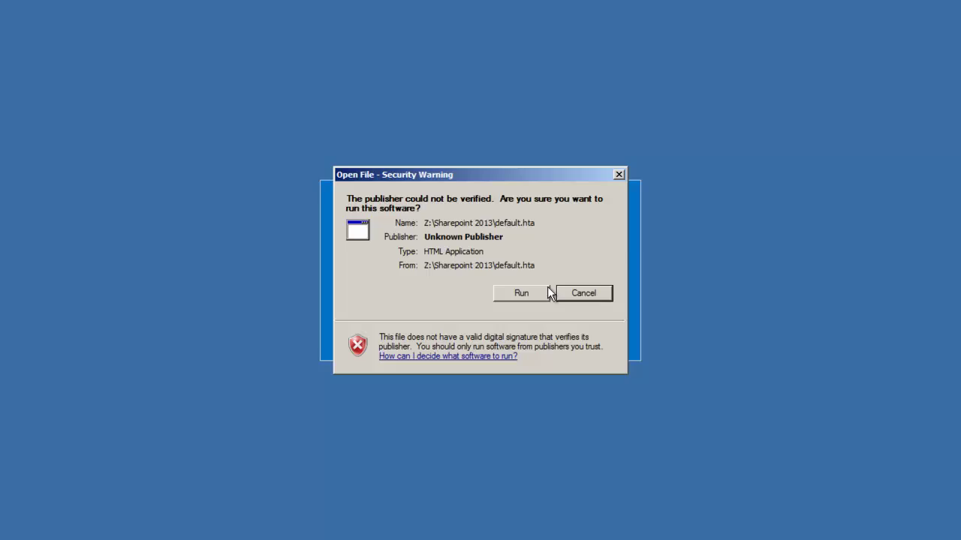
{"action": "left_click", "coordinate": [530, 291]}
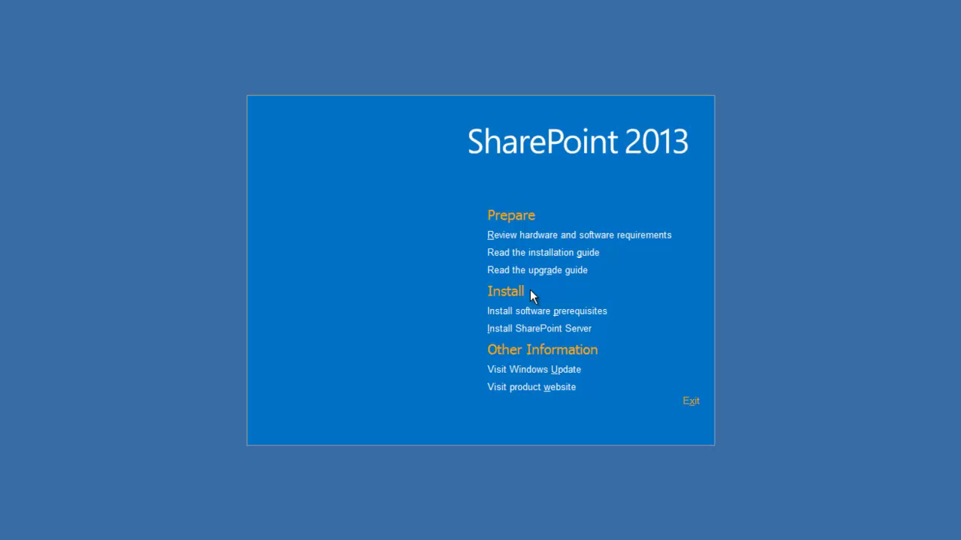
{"action": "left_click", "coordinate": [525, 311]}
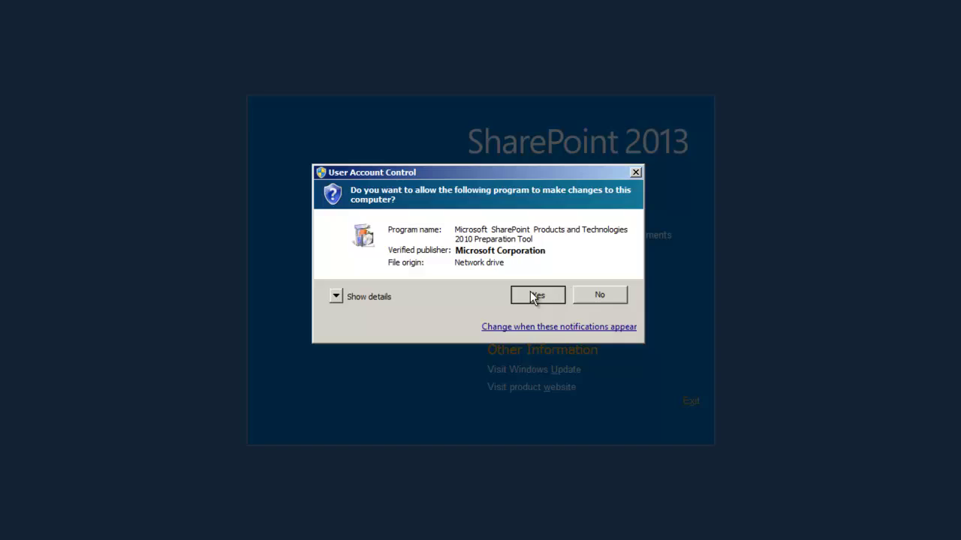
Approve the Preparation Tool, accept the license terms, install the prerequisites, and finish to restart
{"action": "left_click", "coordinate": [536, 296]}
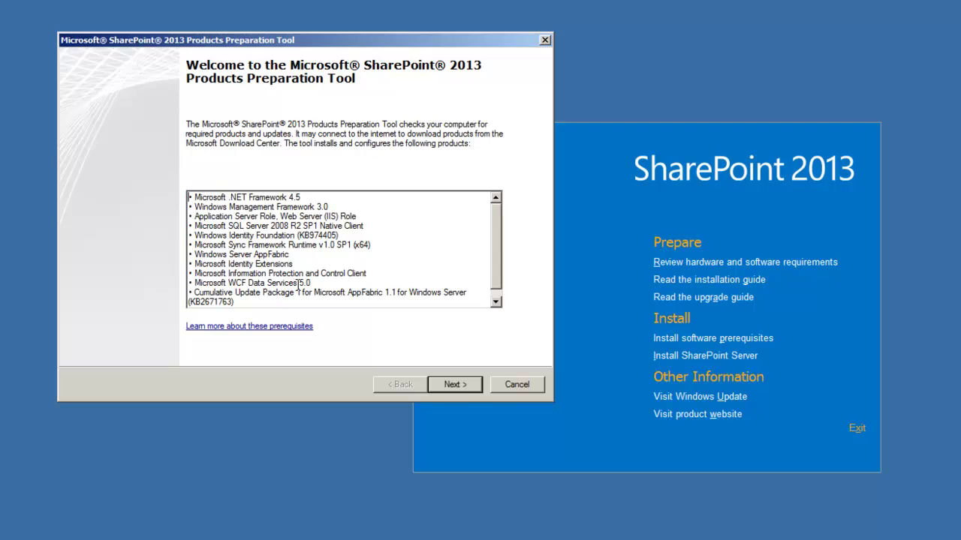
{"action": "left_click", "coordinate": [458, 385]}
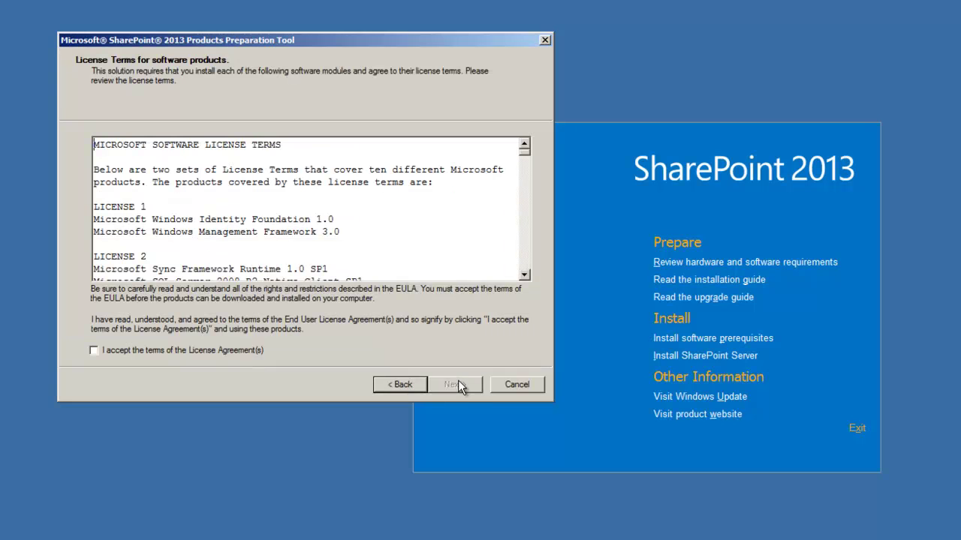
{"action": "left_click", "coordinate": [188, 353]}
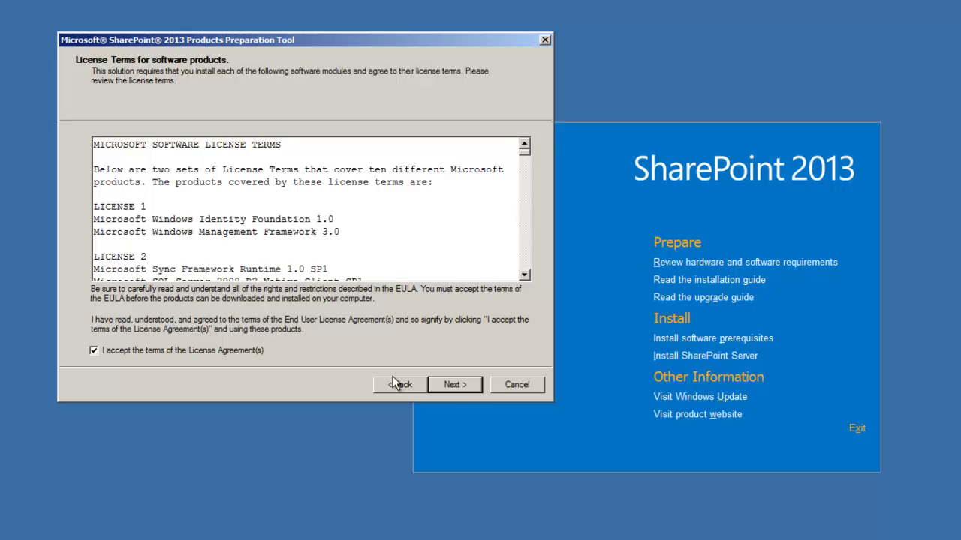
{"action": "left_click", "coordinate": [455, 384]}
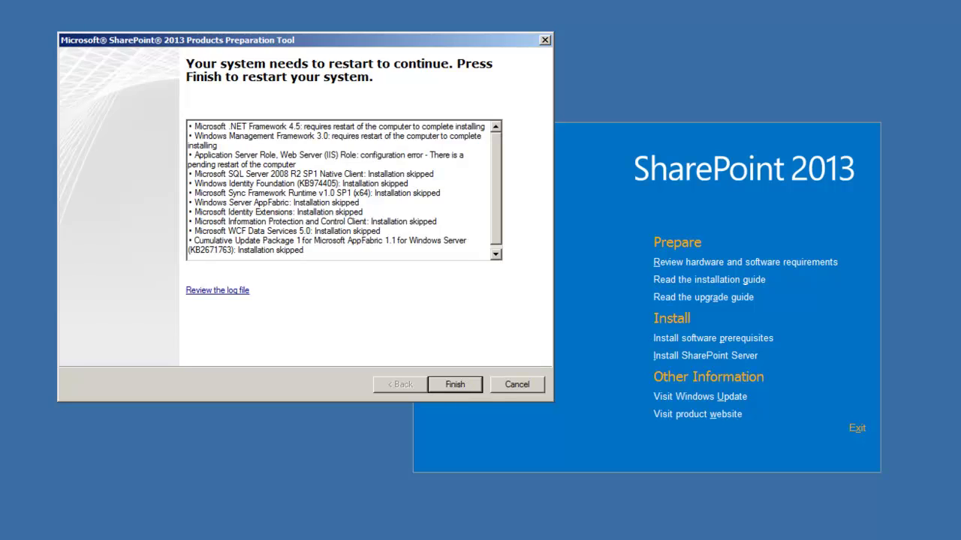
{"action": "left_click", "coordinate": [465, 386]}
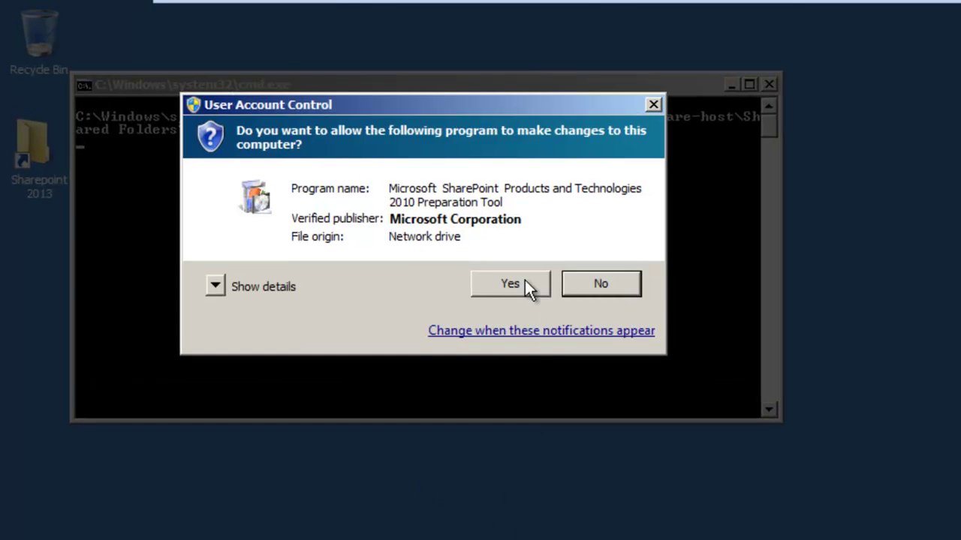
Approve the resumed Preparation Tool and finish its second pass to restart again
{"action": "left_click", "coordinate": [510, 284]}
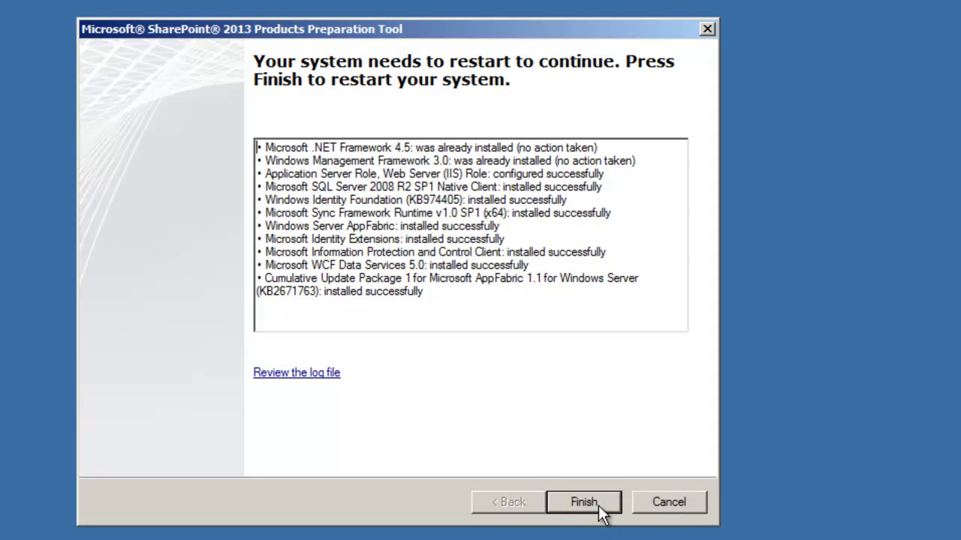
{"action": "left_click", "coordinate": [598, 503]}
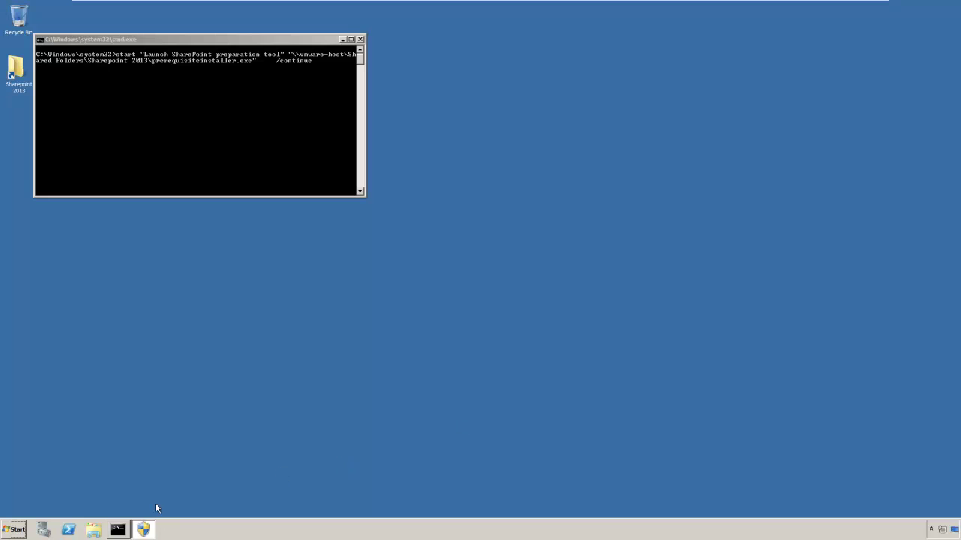
Approve the waiting Preparation Tool from the taskbar and close it at Installation Complete
{"action": "left_click", "coordinate": [142, 527]}
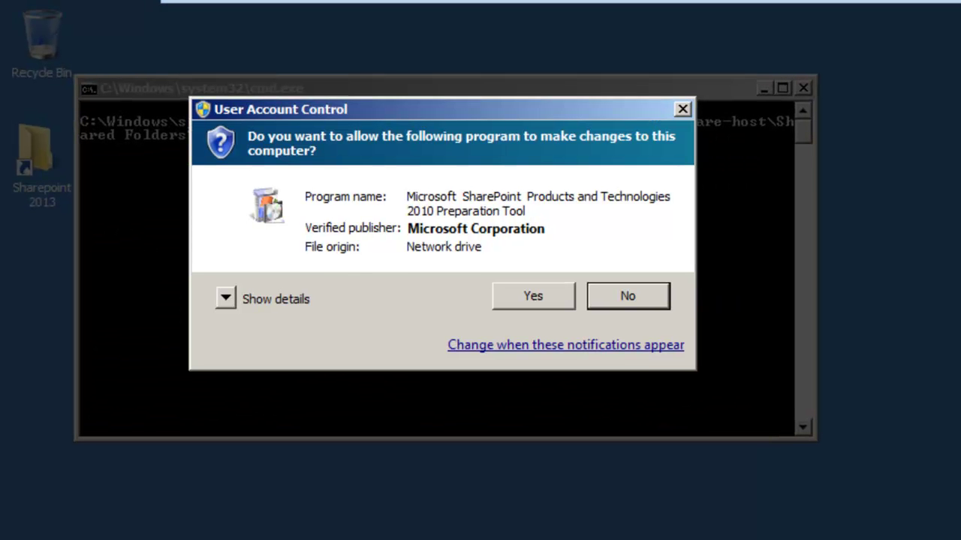
{"action": "left_click", "coordinate": [547, 297]}
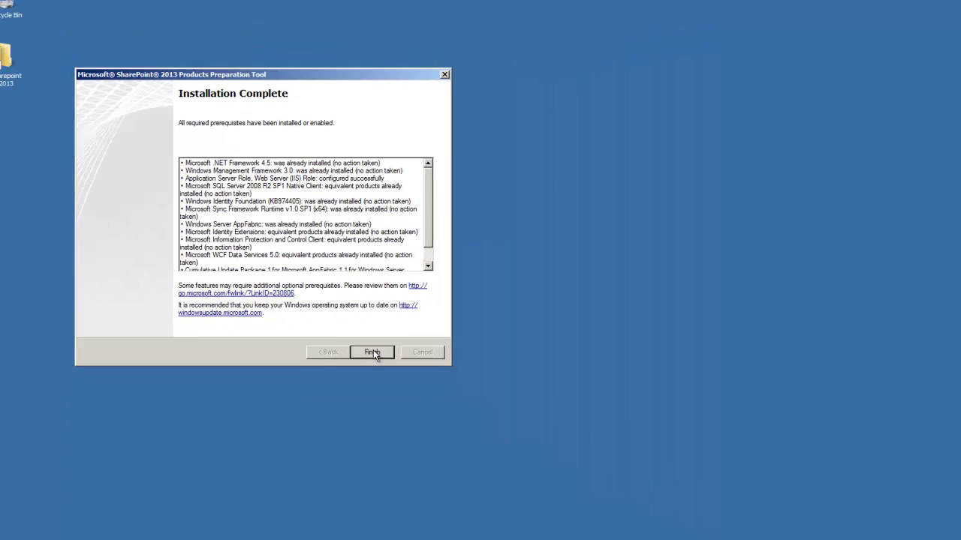
{"action": "left_click", "coordinate": [565, 502]}
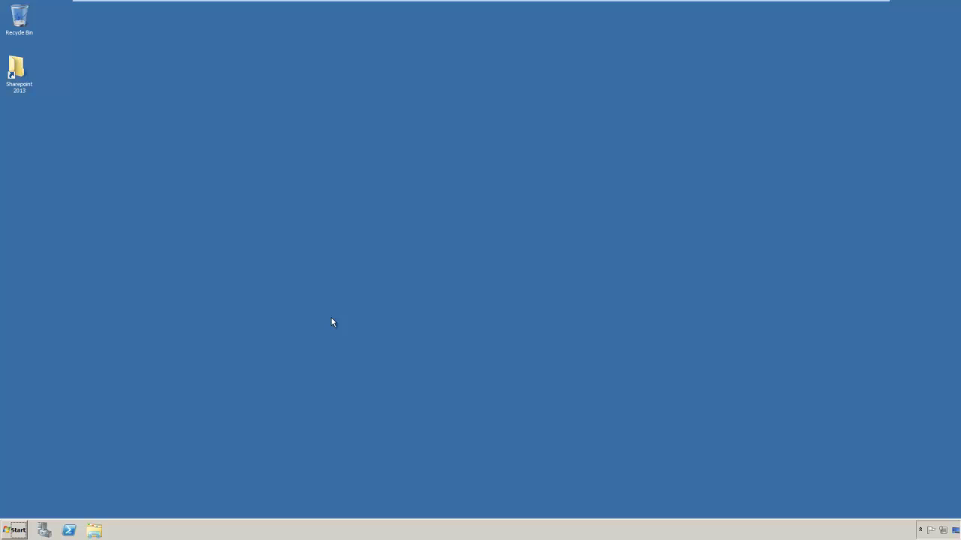
Launch splash from the Sharepoint 2013 folder, allow it to run, and minimize Explorer
{"action": "double_click", "coordinate": [15, 69]}
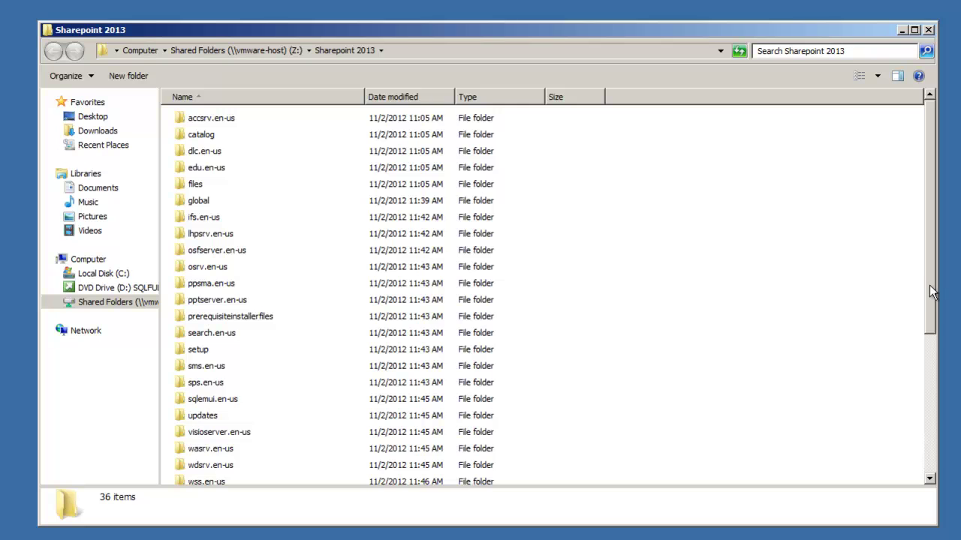
{"action": "left_click_drag", "start_coordinate": [931, 291], "coordinate": [931, 461]}
{"action": "double_click", "coordinate": [214, 460]}
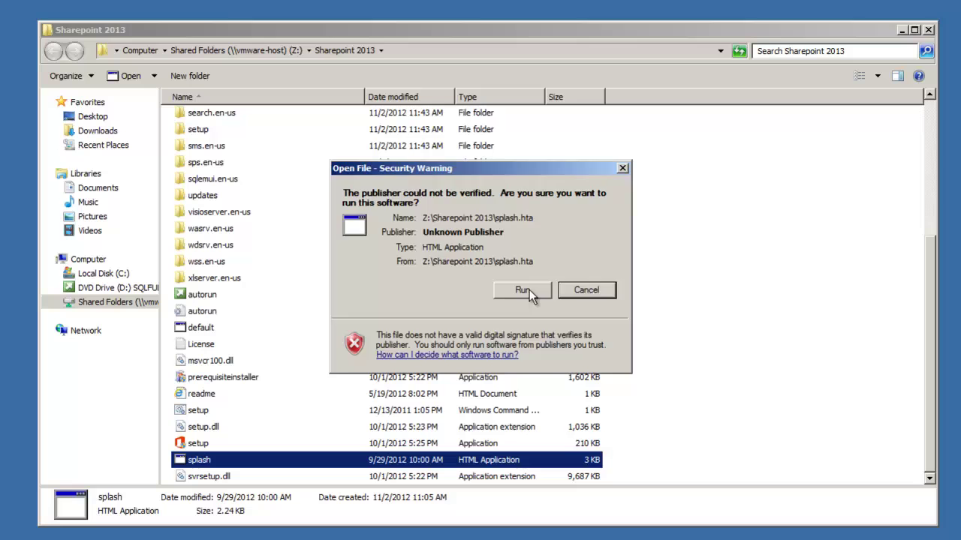
{"action": "left_click", "coordinate": [523, 290]}
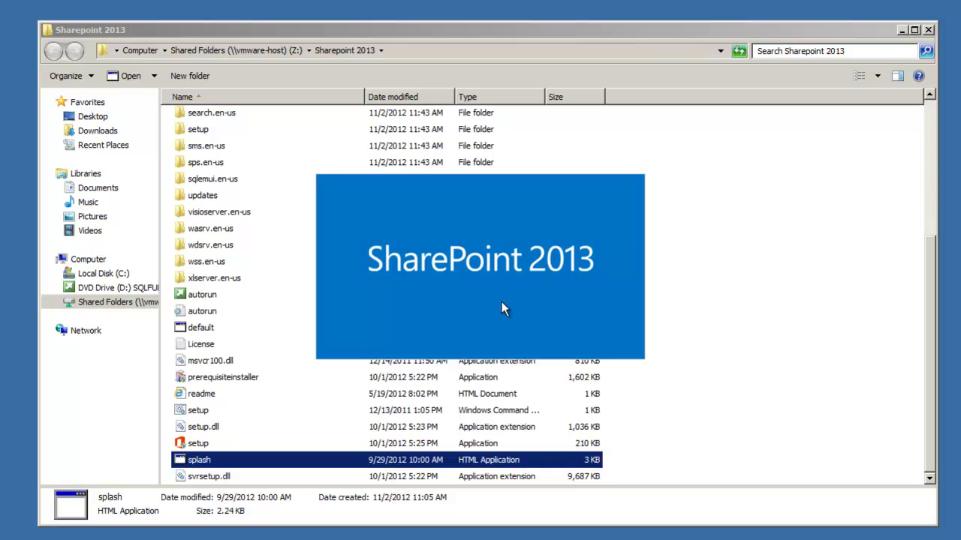
{"action": "left_click", "coordinate": [903, 30]}
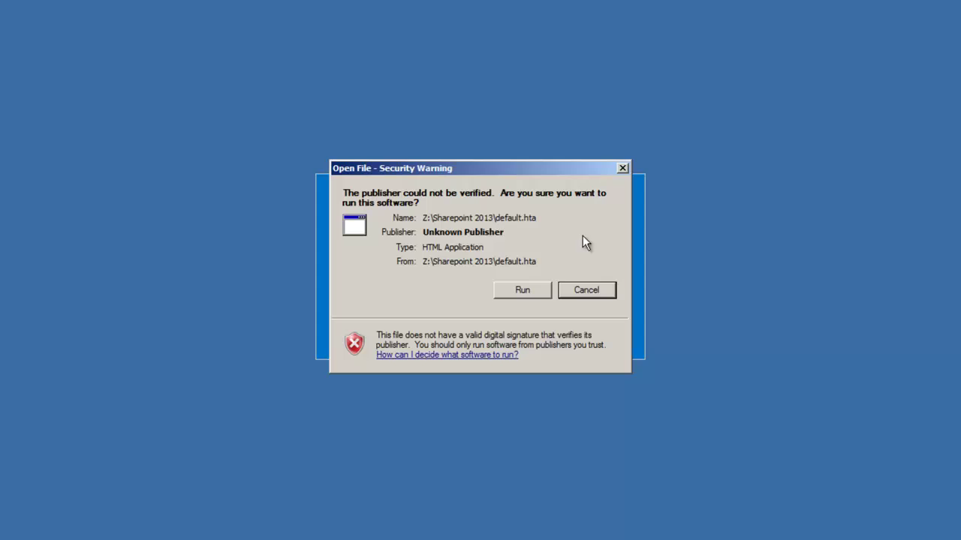
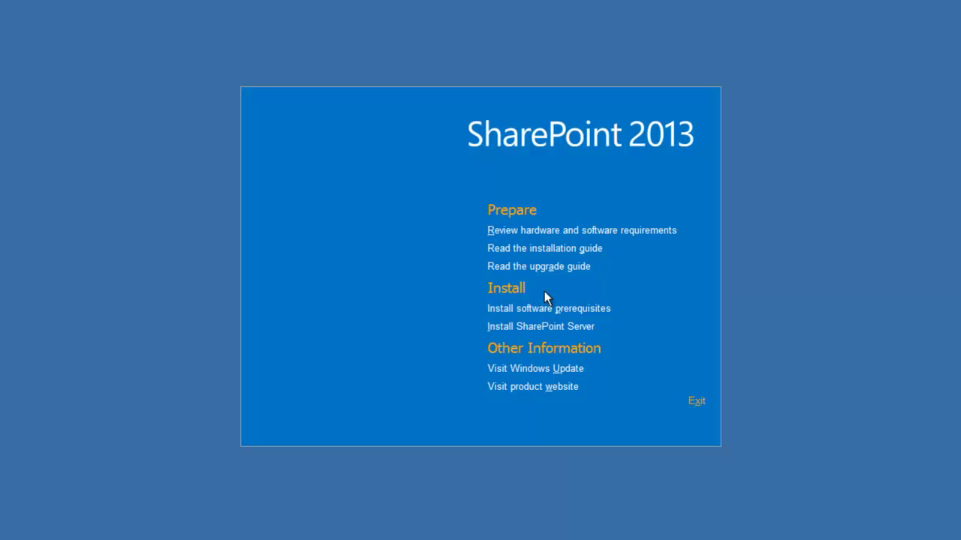
Run the software prerequisites, then start the SharePoint Server install and approve the UAC prompt
{"action": "left_click", "coordinate": [575, 309]}
{"action": "left_click", "coordinate": [546, 328]}
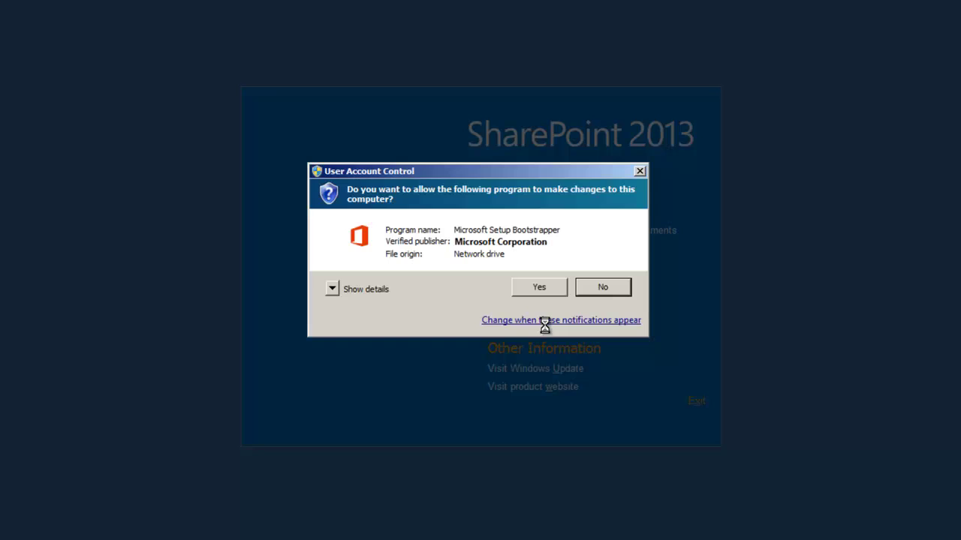
{"action": "left_click", "coordinate": [554, 291]}
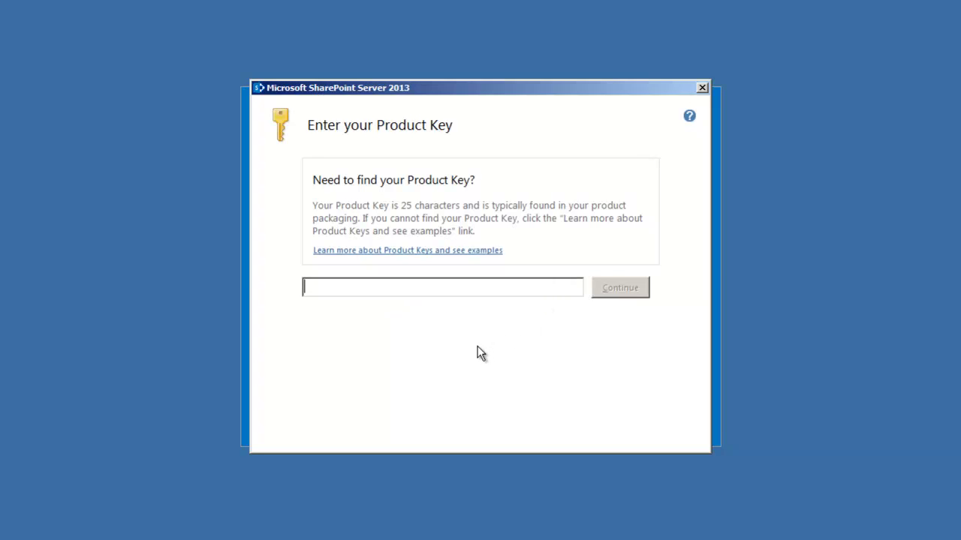
Skip the product key page, accept the license terms and start Install Now
{"action": "left_click", "coordinate": [620, 288]}
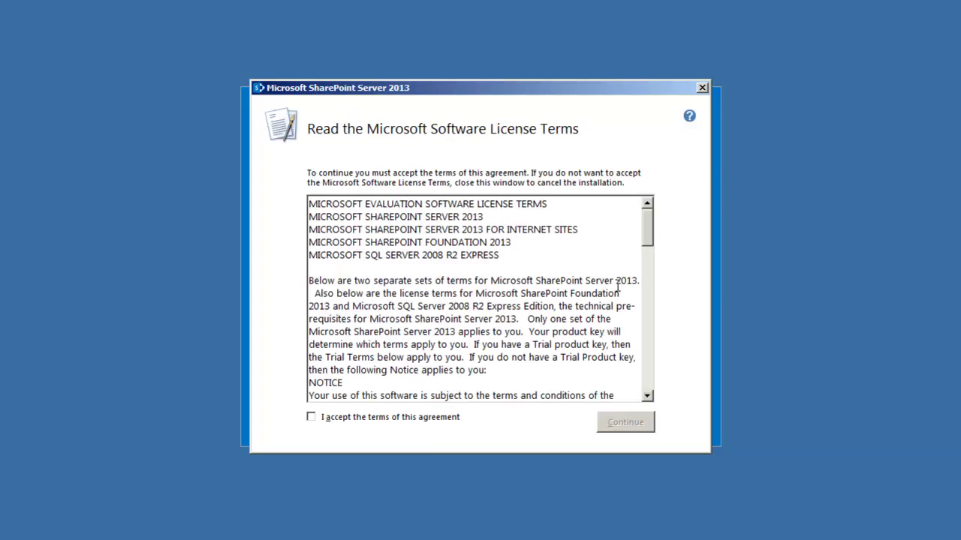
{"action": "left_click", "coordinate": [368, 419]}
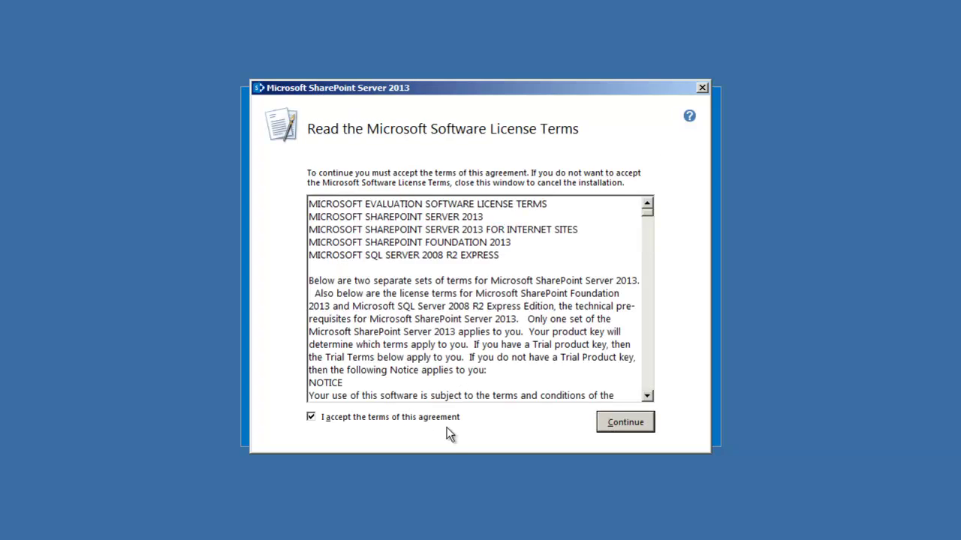
{"action": "left_click", "coordinate": [635, 424]}
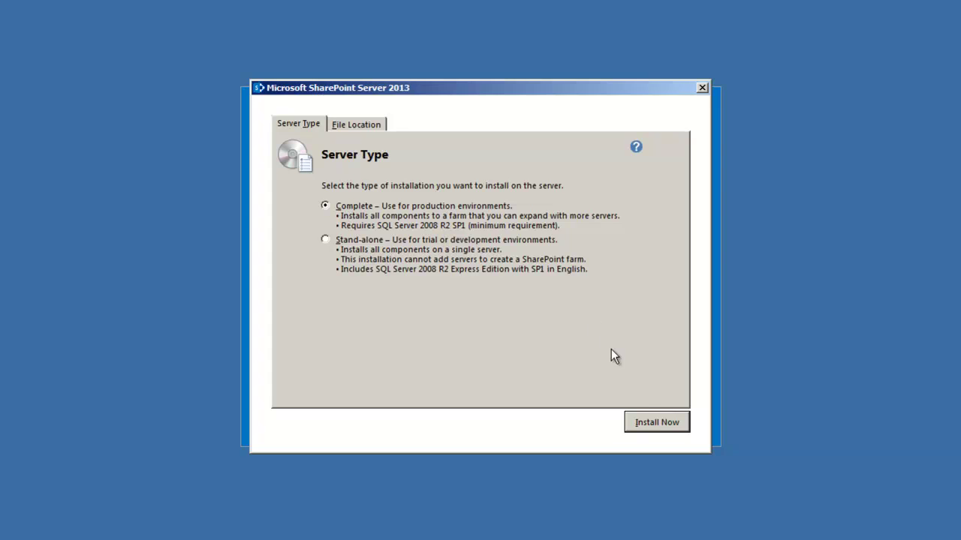
{"action": "left_click", "coordinate": [655, 420]}
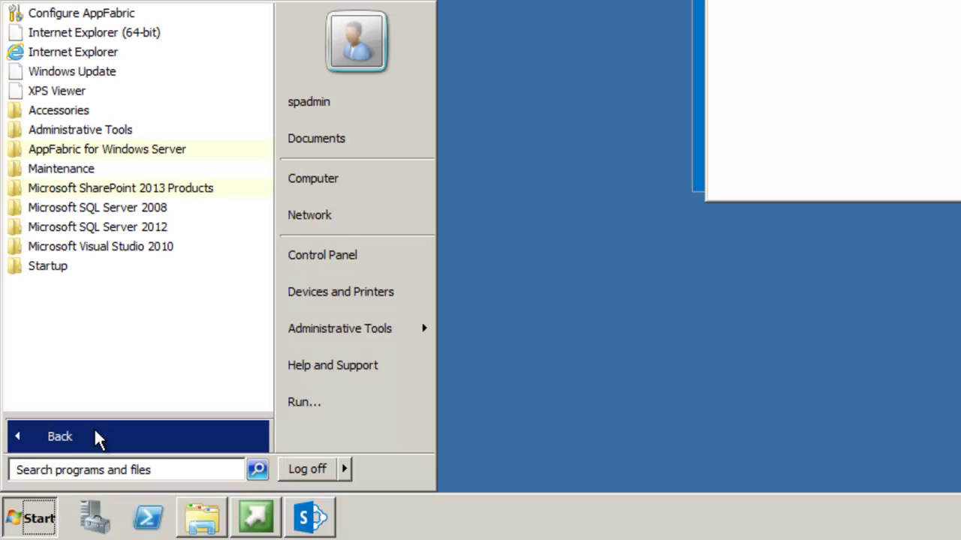
Expand the Microsoft SharePoint 2013 Products group and close Setup with the configuration wizard checked to run
{"action": "left_click", "coordinate": [124, 194]}
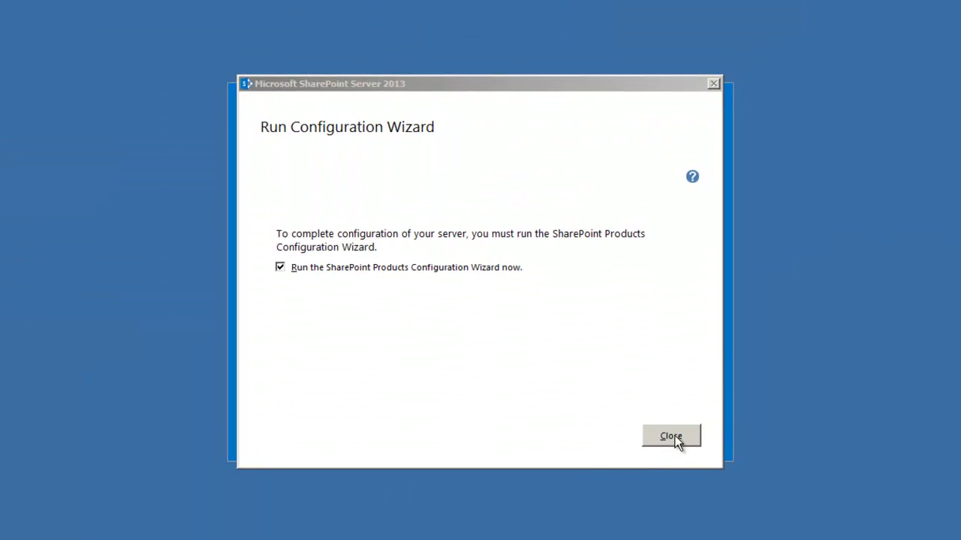
{"action": "left_click", "coordinate": [672, 438]}
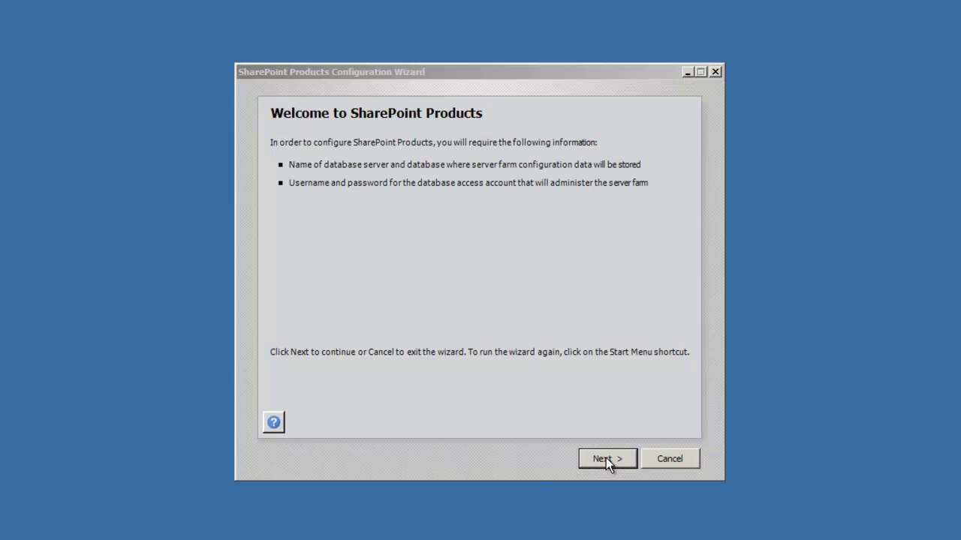
Pass the welcome page, allow the services restart, and keep 'Create a new server farm'
{"action": "left_click", "coordinate": [606, 458]}
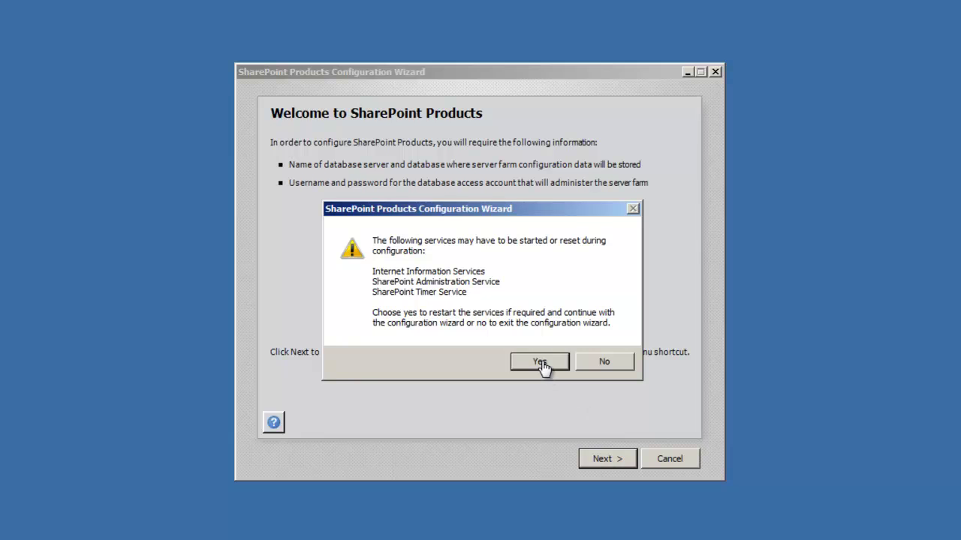
{"action": "left_click", "coordinate": [542, 362]}
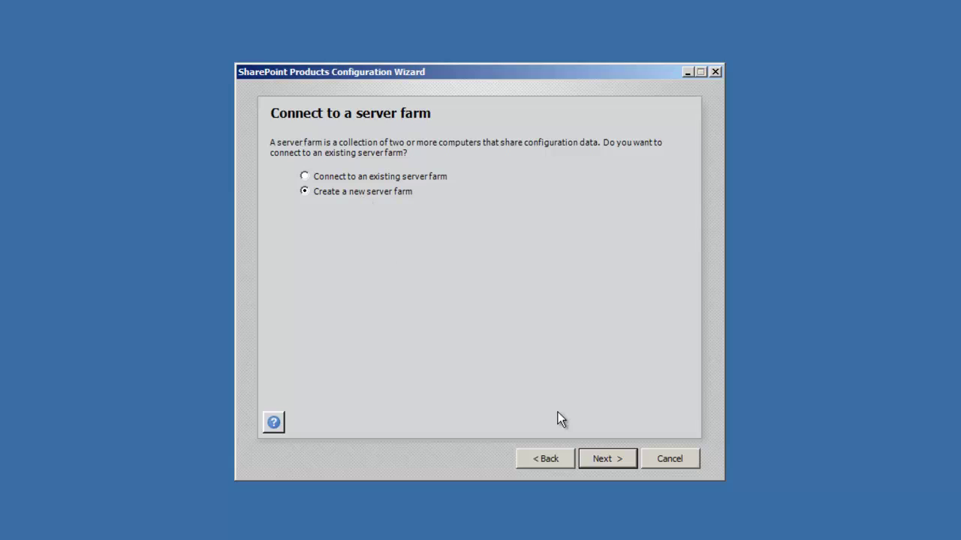
{"action": "left_click", "coordinate": [617, 460]}
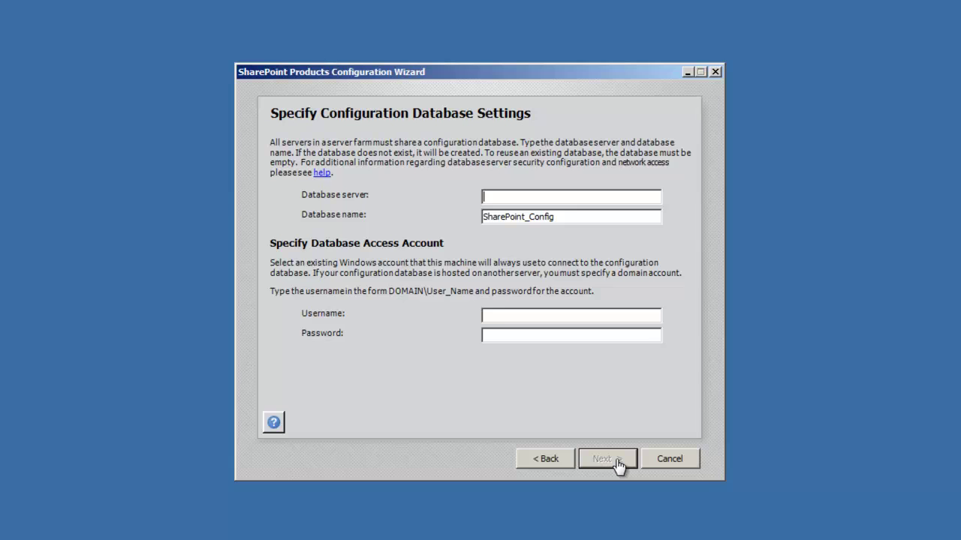
Enter database server test01 with the domain farm account username and password, then continue
{"action": "type", "text": "test01"}
{"action": "left_click", "coordinate": [502, 317]}
{"action": "type", "text": "spFarm"}
{"action": "key", "text": "Tab"}
{"action": "type", "text": "domaion"}
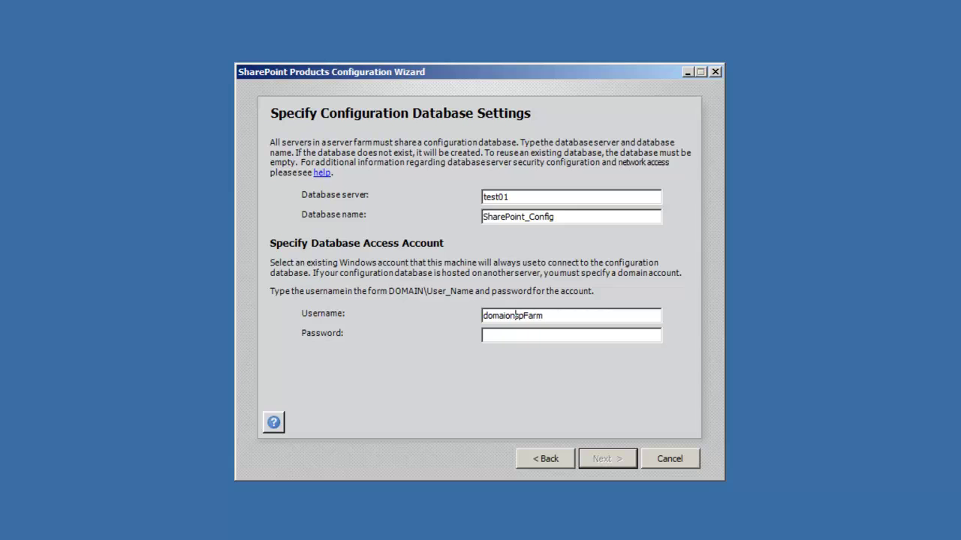
{"action": "key", "text": "BackSpace"}
{"action": "key", "text": "BackSpace"}
{"action": "type", "text": "n01\\"}
{"action": "key", "text": "Tab"}
{"action": "type", "text": "*********"}
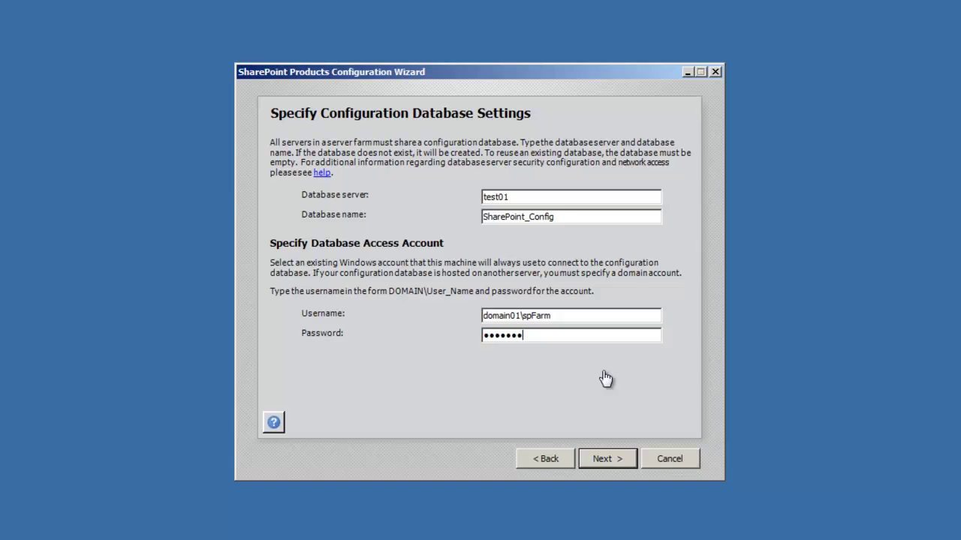
{"action": "left_click", "coordinate": [612, 458]}
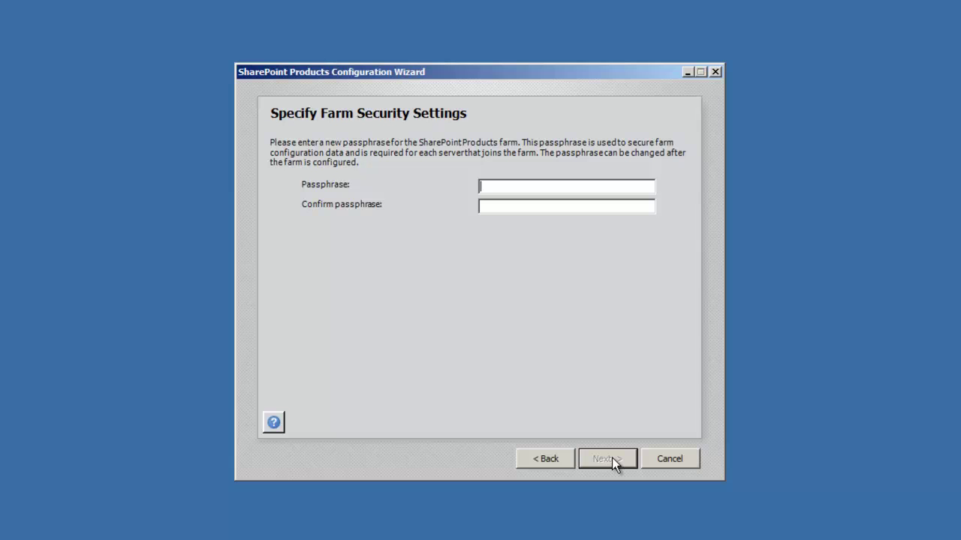
Enter the farm passphrase, confirm it, and submit it
{"action": "type", "text": "*********"}
{"action": "key", "text": "Tab"}
{"action": "type", "text": "*********"}
{"action": "left_click", "coordinate": [612, 459]}
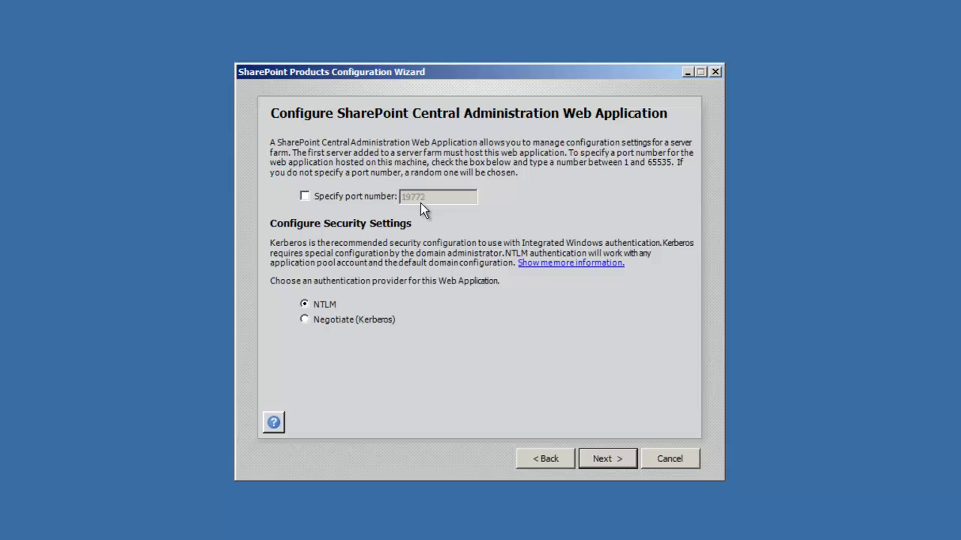
Give Central Administration the custom port 8181 in place of 19772, keeping NTLM
{"action": "left_click", "coordinate": [304, 196]}
{"action": "left_click", "coordinate": [428, 207]}
{"action": "key", "text": "BackSpace"}
{"action": "key", "text": "BackSpace"}
{"action": "key", "text": "BackSpace"}
{"action": "key", "text": "BackSpace"}
{"action": "key", "text": "BackSpace"}
{"action": "type", "text": "8181"}
Accept the port 8181 settings and apply the configuration from the summary page
{"action": "left_click", "coordinate": [608, 459]}
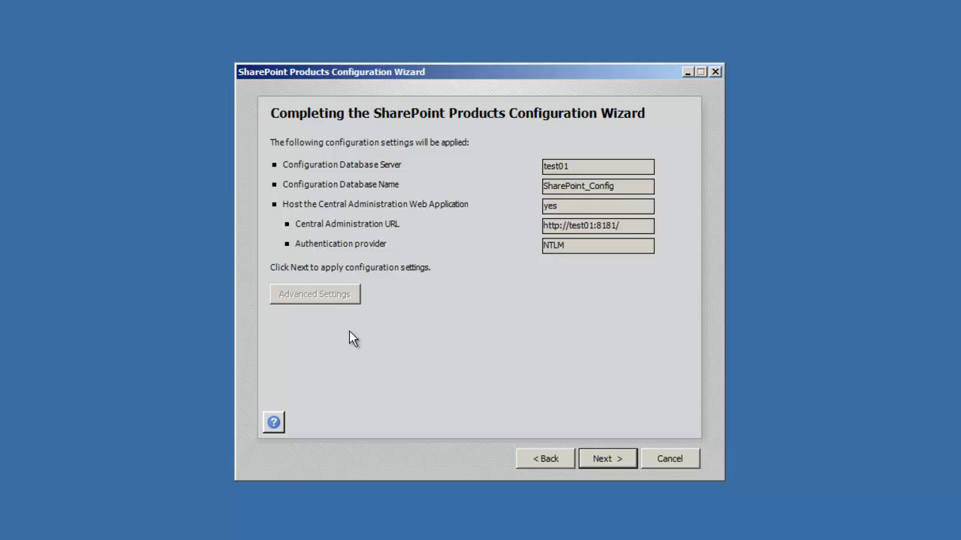
{"action": "left_click", "coordinate": [612, 460]}
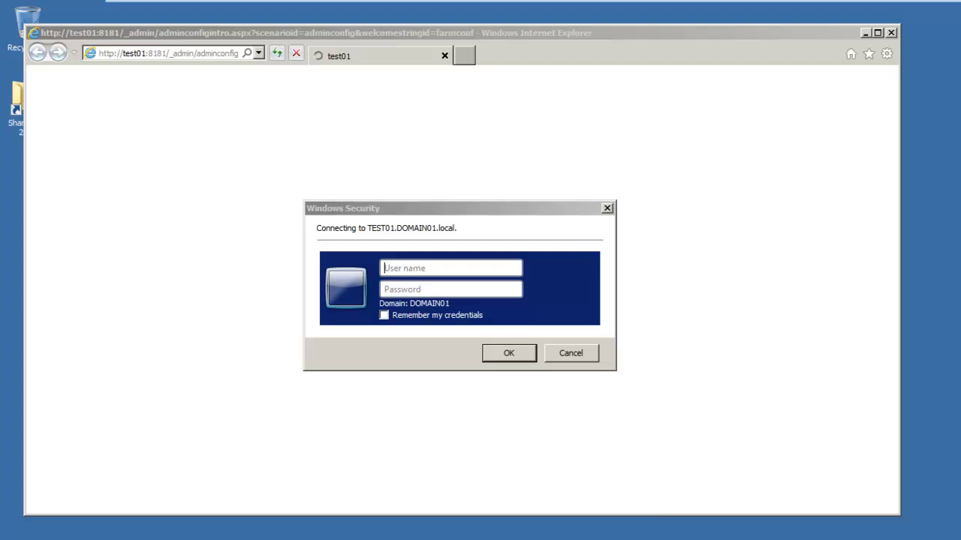
Enter the admin account's user name and password in Windows Security and submit
{"action": "left_click", "coordinate": [427, 269]}
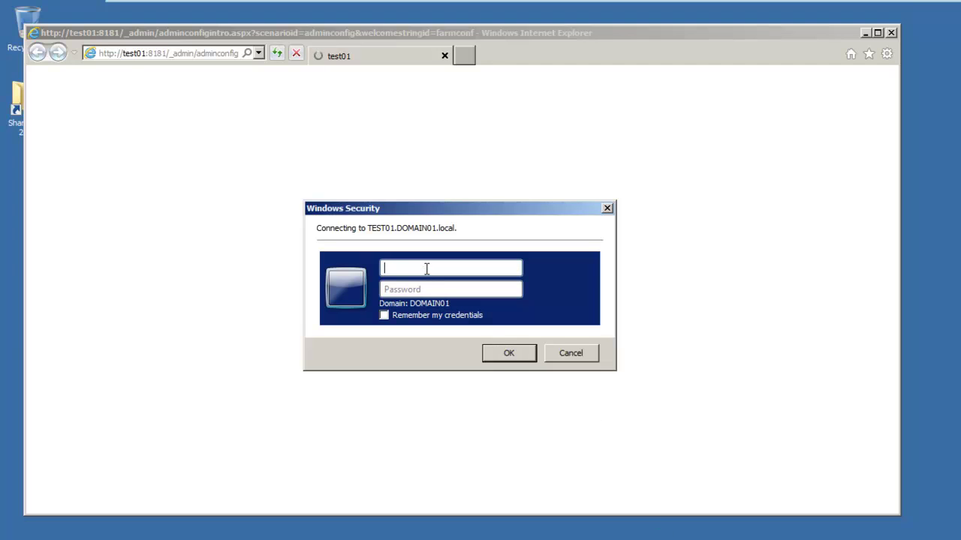
{"action": "type", "text": "spadmin"}
{"action": "key", "text": "Tab"}
{"action": "type", "text": "****"}
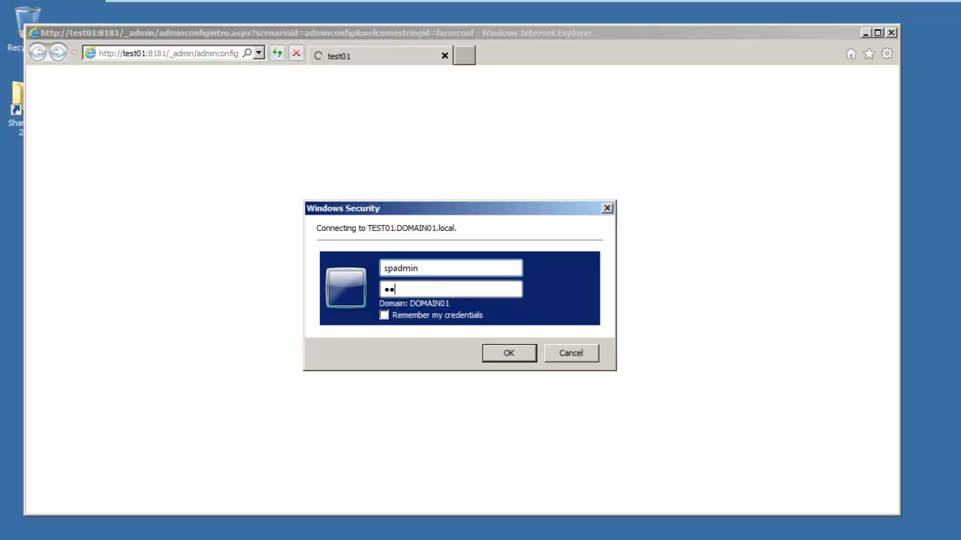
{"action": "type", "text": "******"}
{"action": "key", "text": "Return"}
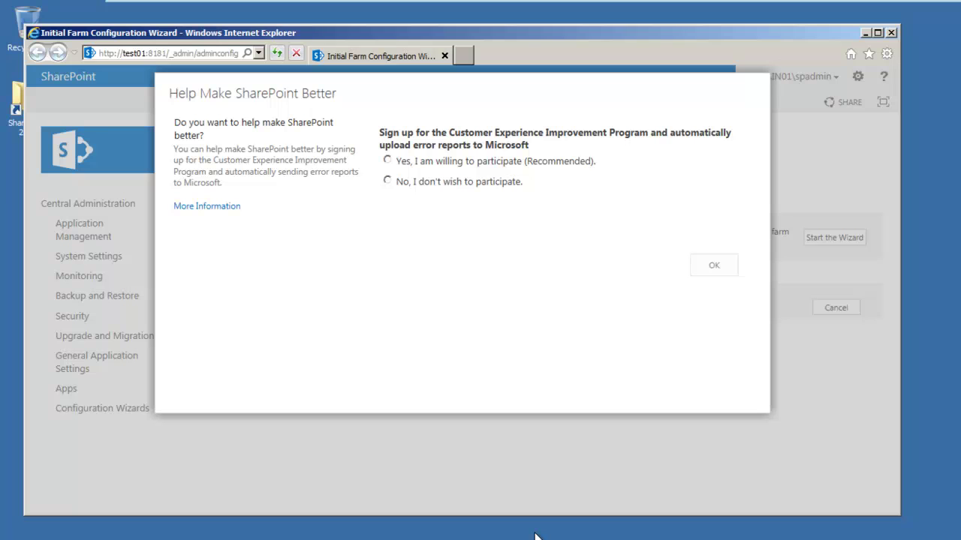
Choose 'No, I don't wish to participate' in Help Make SharePoint Better and confirm with OK
{"action": "left_click", "coordinate": [387, 181]}
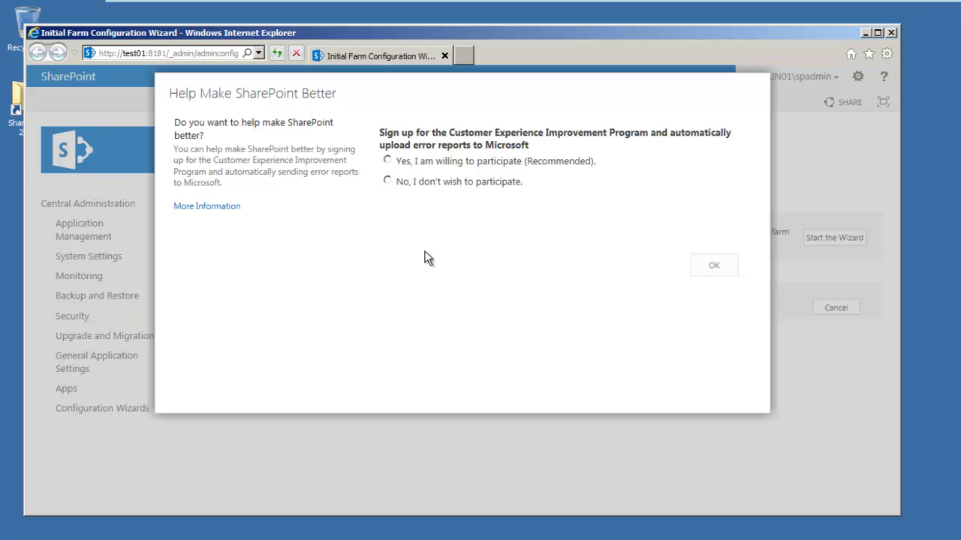
{"action": "left_click", "coordinate": [713, 266]}
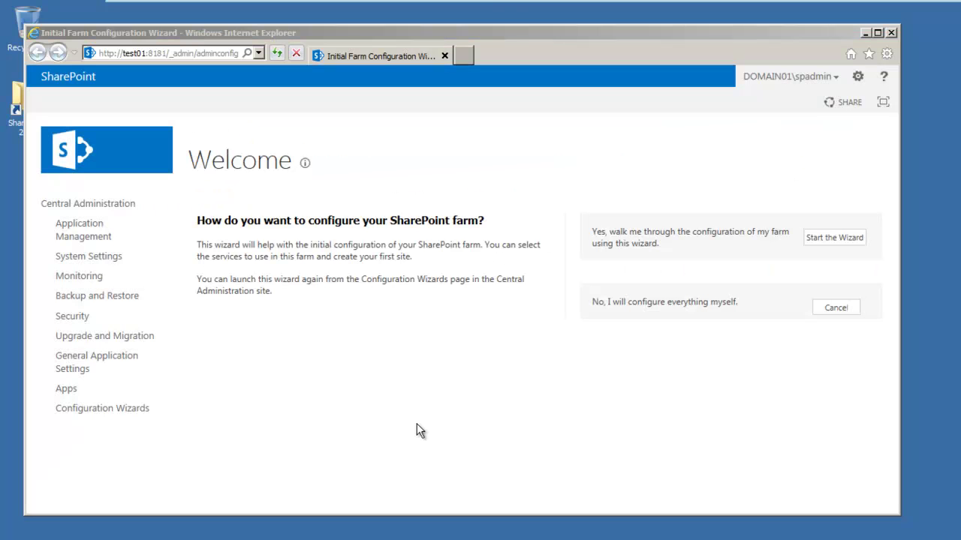